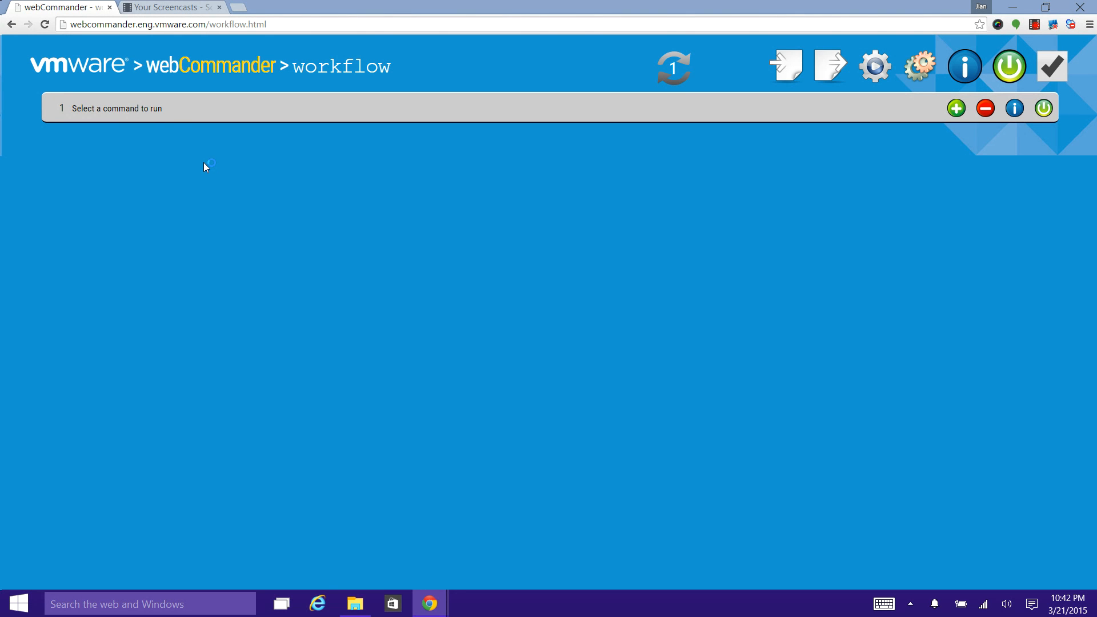
Step: Build a workflow of two commands, both set to Broker > Entitle pool
{"action": "left_click", "coordinate": [149, 113]}
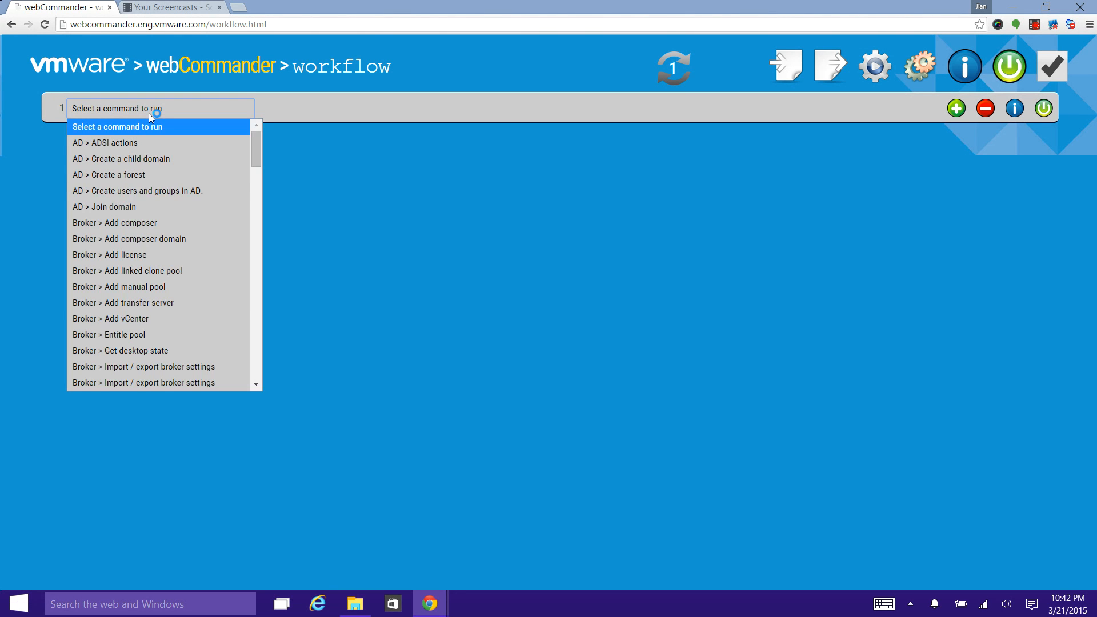
{"action": "left_click", "coordinate": [137, 335]}
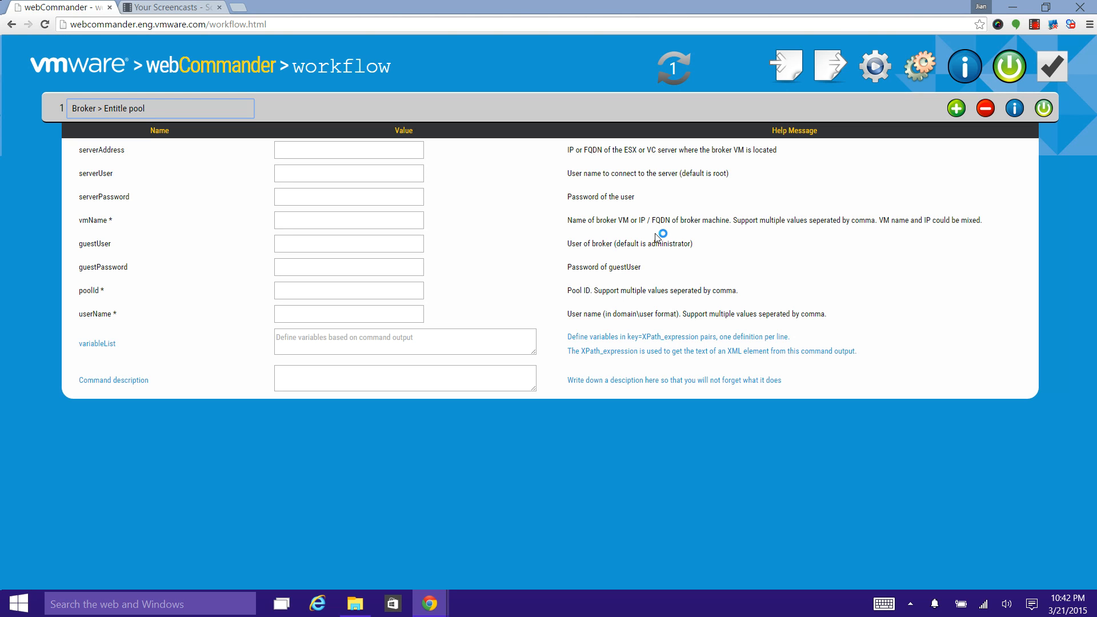
{"action": "left_click", "coordinate": [957, 108]}
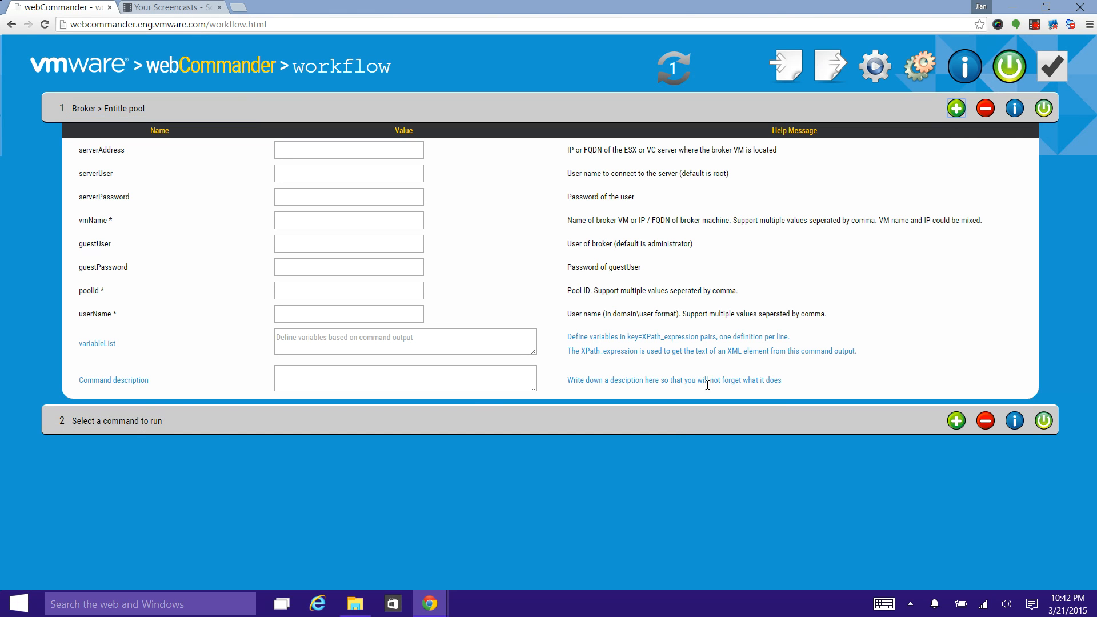
{"action": "left_click", "coordinate": [148, 426]}
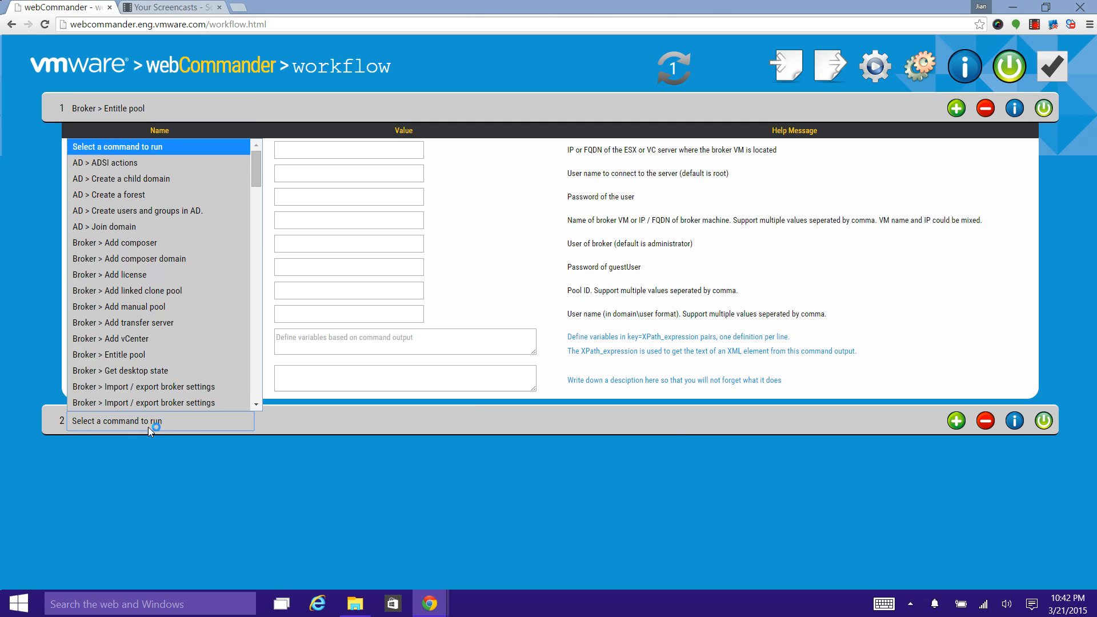
{"action": "left_click", "coordinate": [149, 355]}
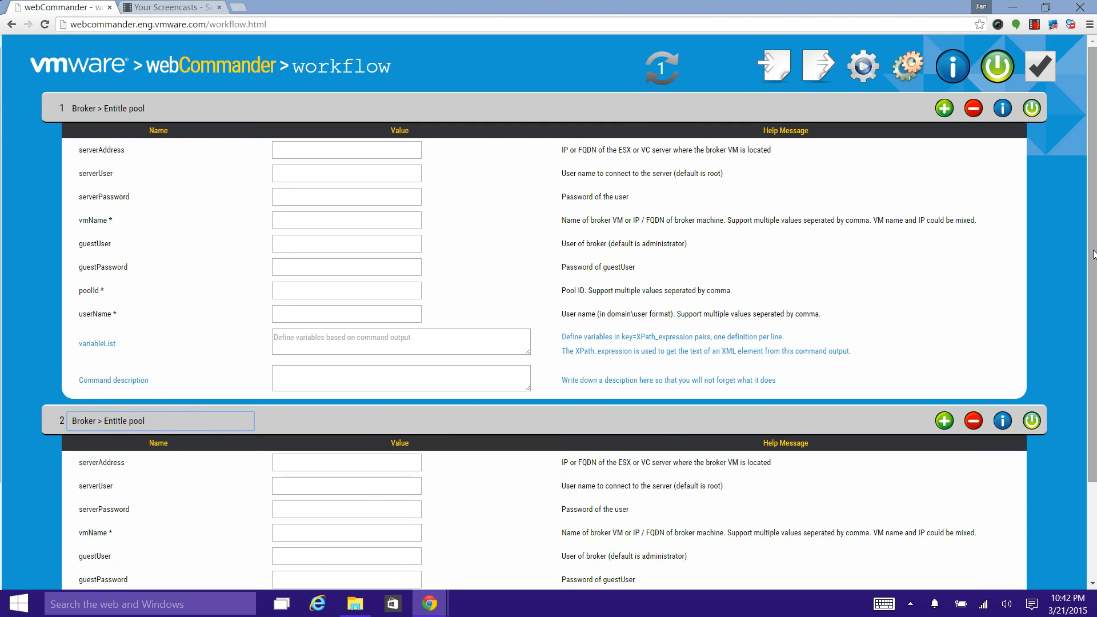
{"action": "scroll", "coordinate": [1094, 255], "scroll_direction": "down", "scroll_amount": 3}
{"action": "scroll", "coordinate": [1095, 389], "scroll_direction": "up", "scroll_amount": 3}
Step: Collapse the details of each command individually and toggle the display of all commands until both are expanded
{"action": "left_click", "coordinate": [1003, 111]}
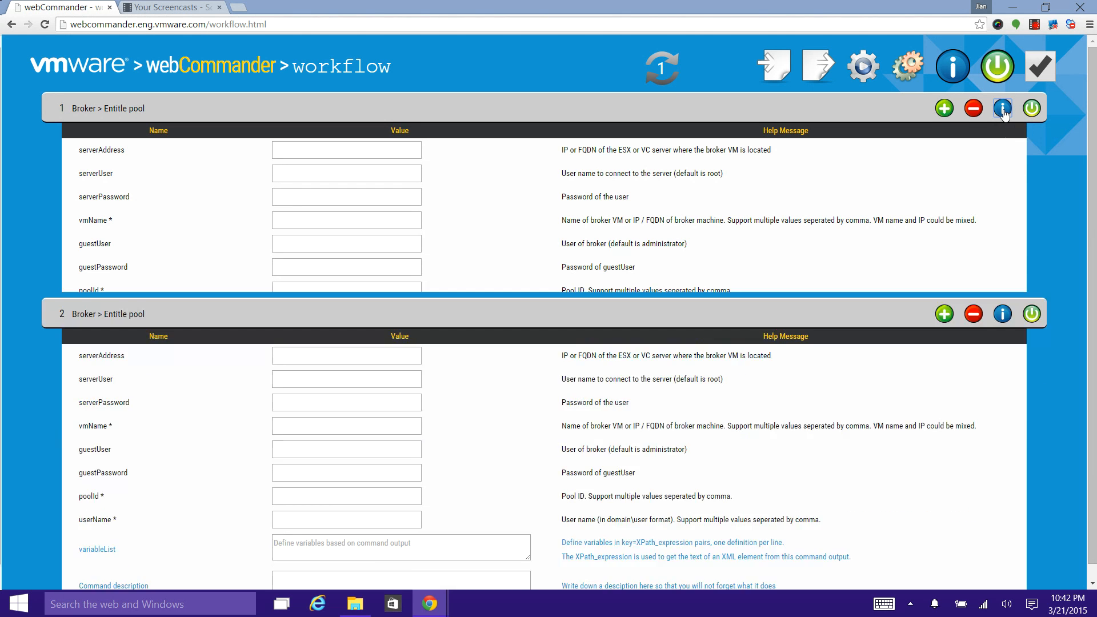
{"action": "left_click", "coordinate": [1015, 146]}
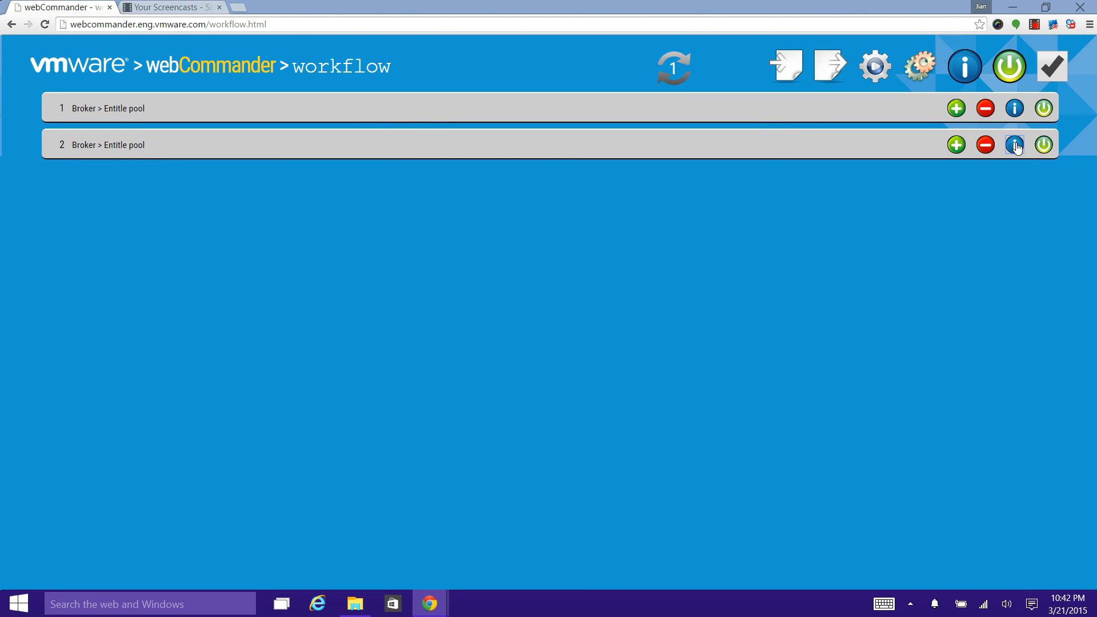
{"action": "left_click", "coordinate": [965, 71]}
{"action": "left_click", "coordinate": [965, 71]}
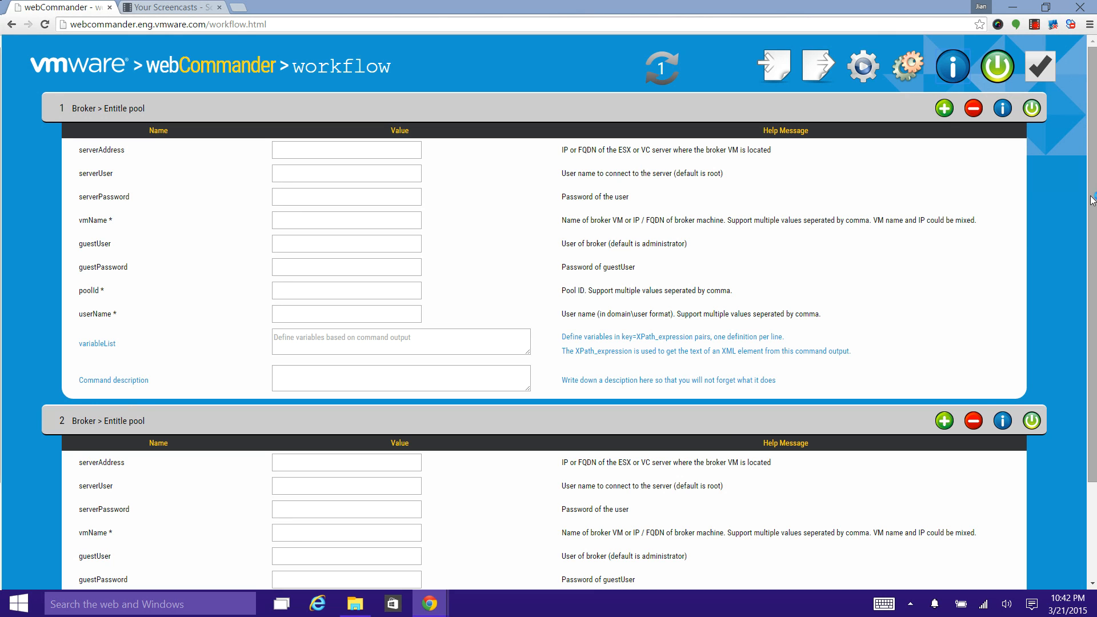
{"action": "mouse_move", "coordinate": [1091, 200]}
{"action": "left_mouse_down"}
{"action": "mouse_move", "coordinate": [1091, 258]}
{"action": "mouse_move", "coordinate": [1091, 216]}
{"action": "left_mouse_up"}
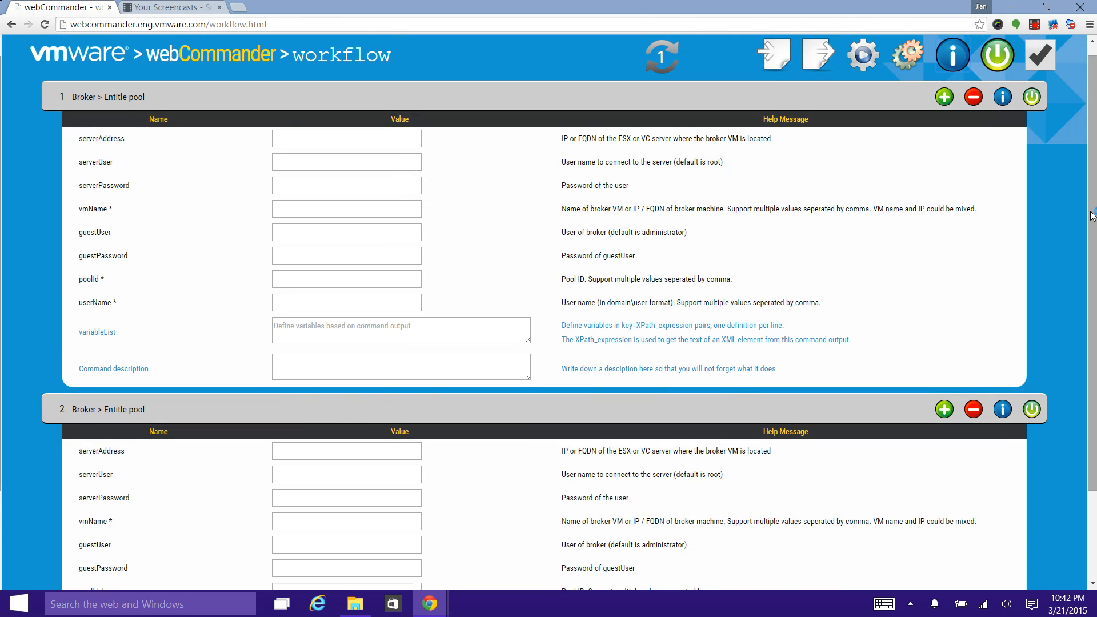
Step: Disable each command individually and toggle all commands together until both are enabled
{"action": "left_click", "coordinate": [1032, 100]}
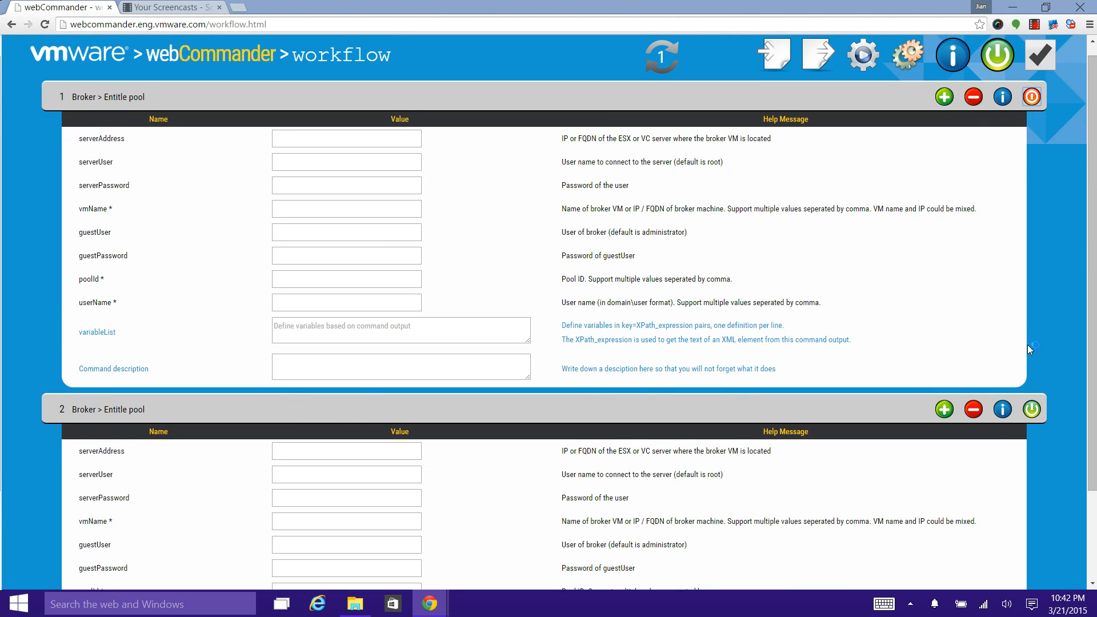
{"action": "left_click", "coordinate": [1029, 412]}
{"action": "left_click", "coordinate": [998, 55]}
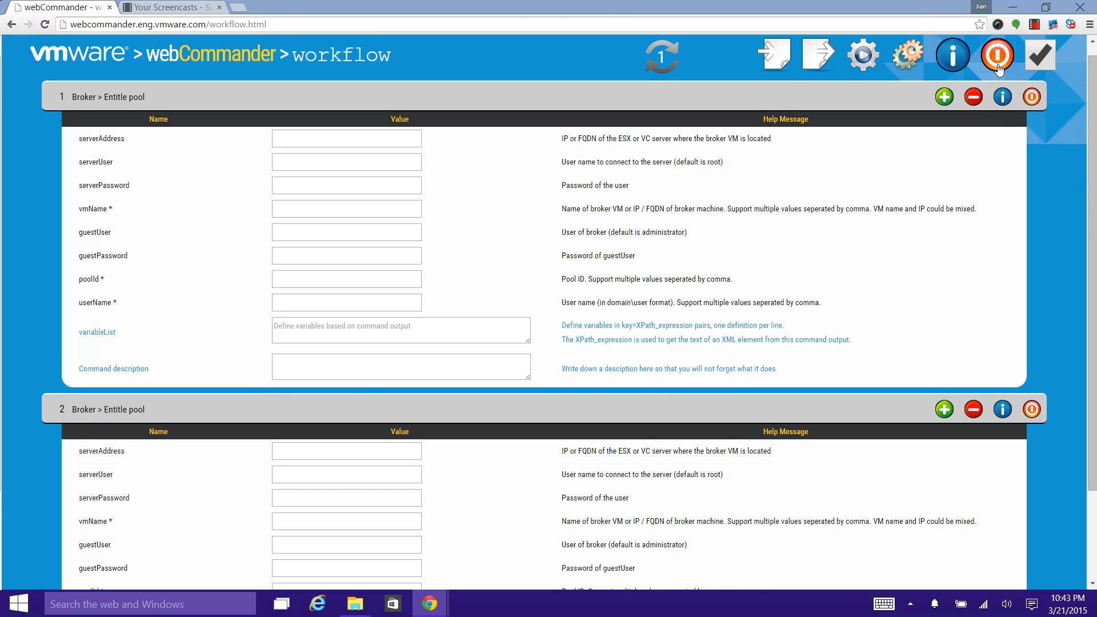
{"action": "left_click", "coordinate": [998, 65]}
{"action": "left_click", "coordinate": [998, 66]}
{"action": "left_click", "coordinate": [998, 67]}
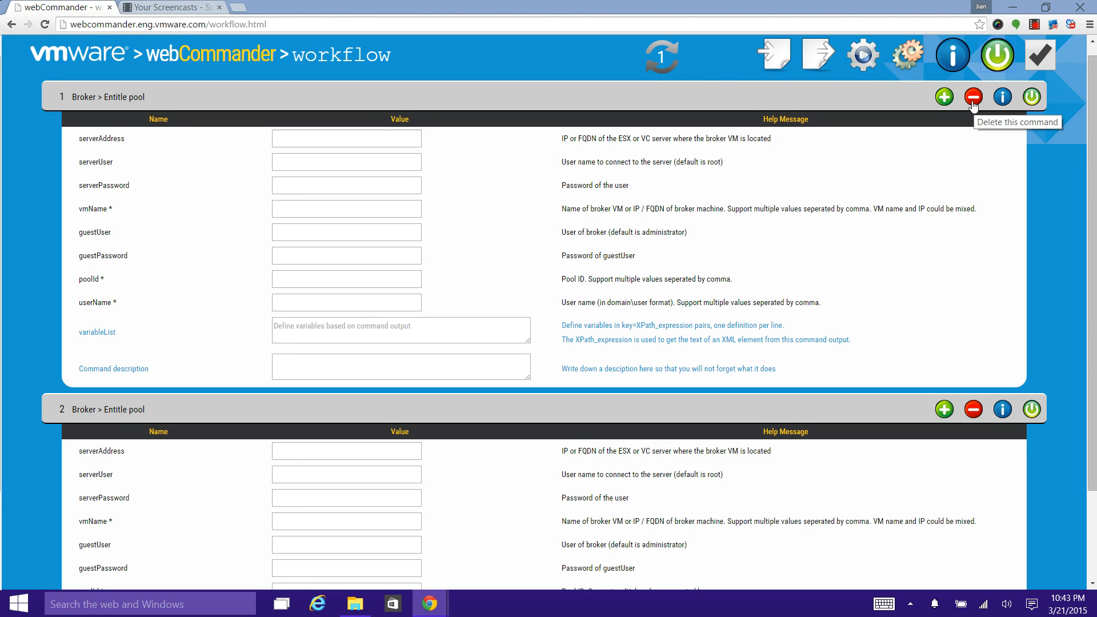
Step: Delete both Entitle pool commands and reload the workflow page to start with a blank command
{"action": "left_click", "coordinate": [973, 97]}
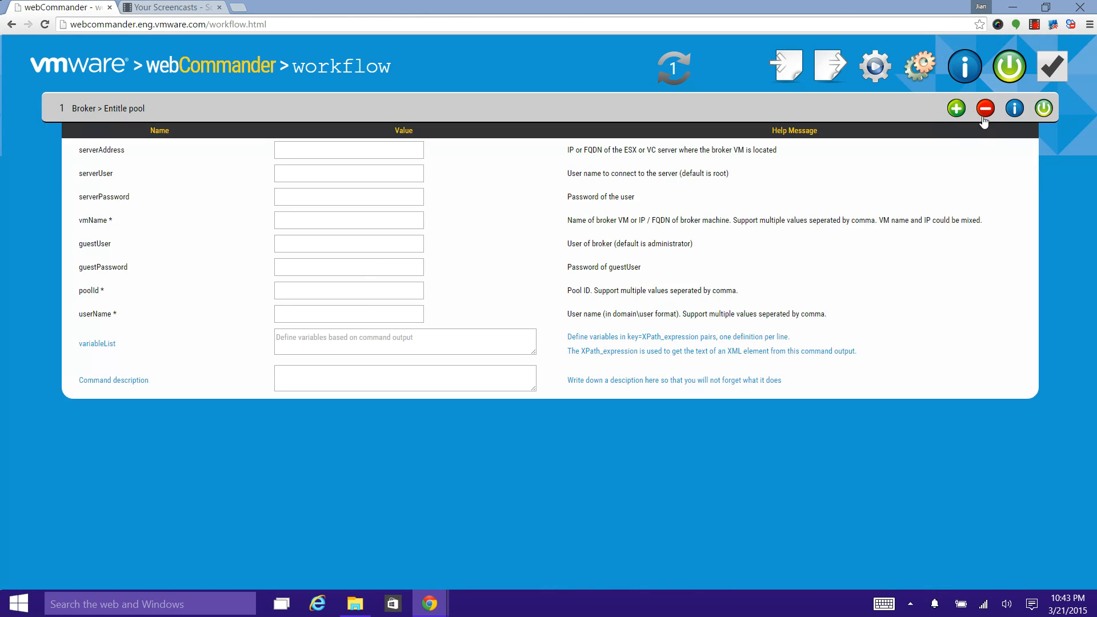
{"action": "left_click", "coordinate": [983, 111]}
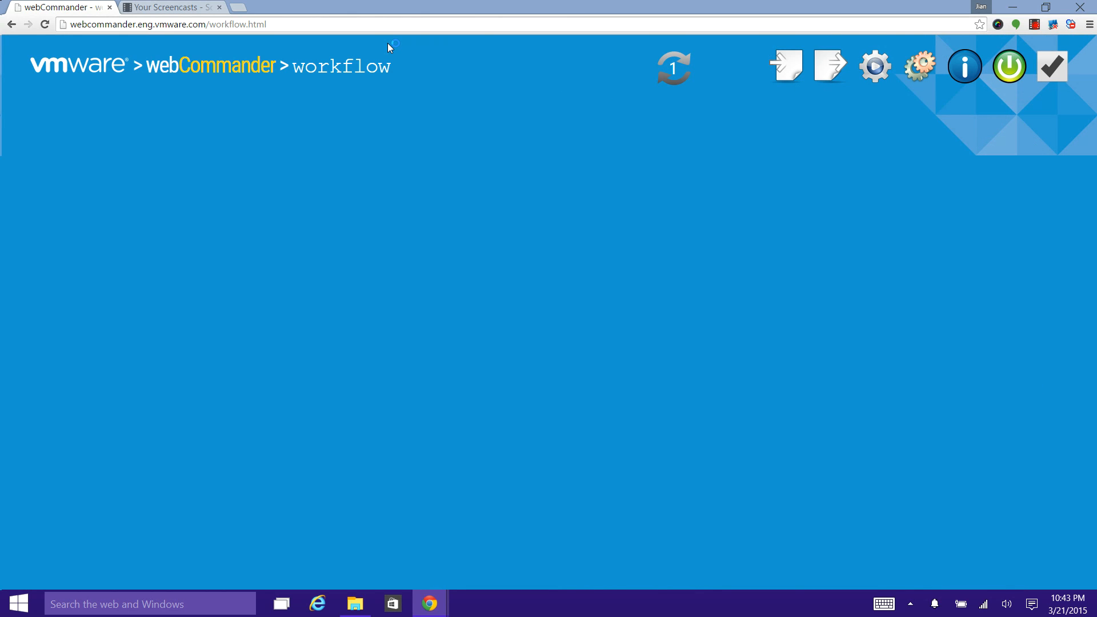
{"action": "left_click", "coordinate": [312, 23]}
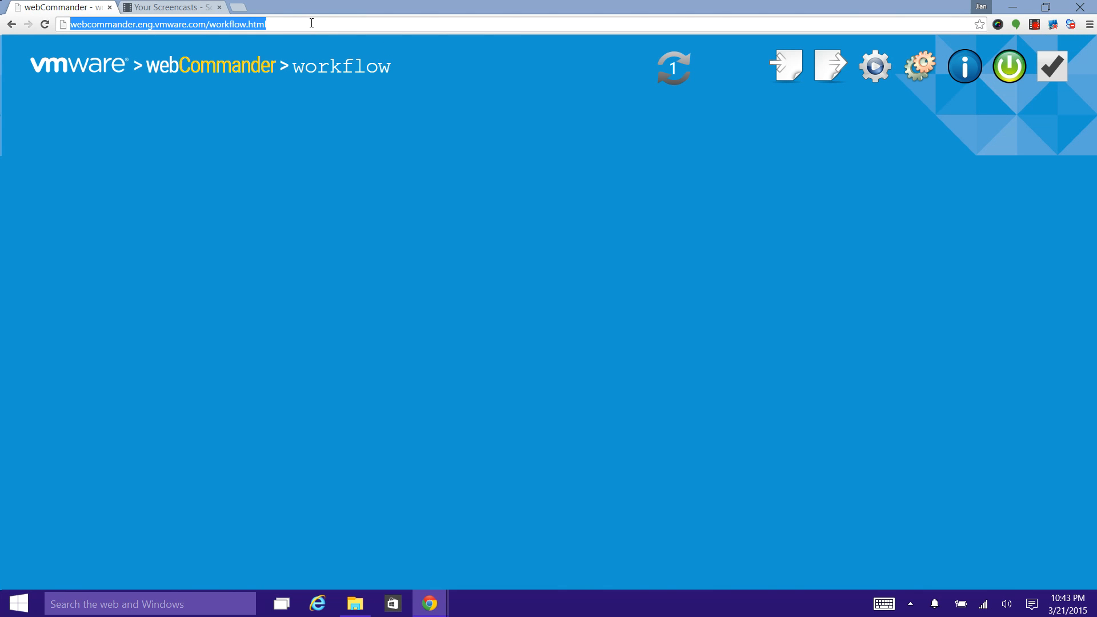
{"action": "key", "text": "Return"}
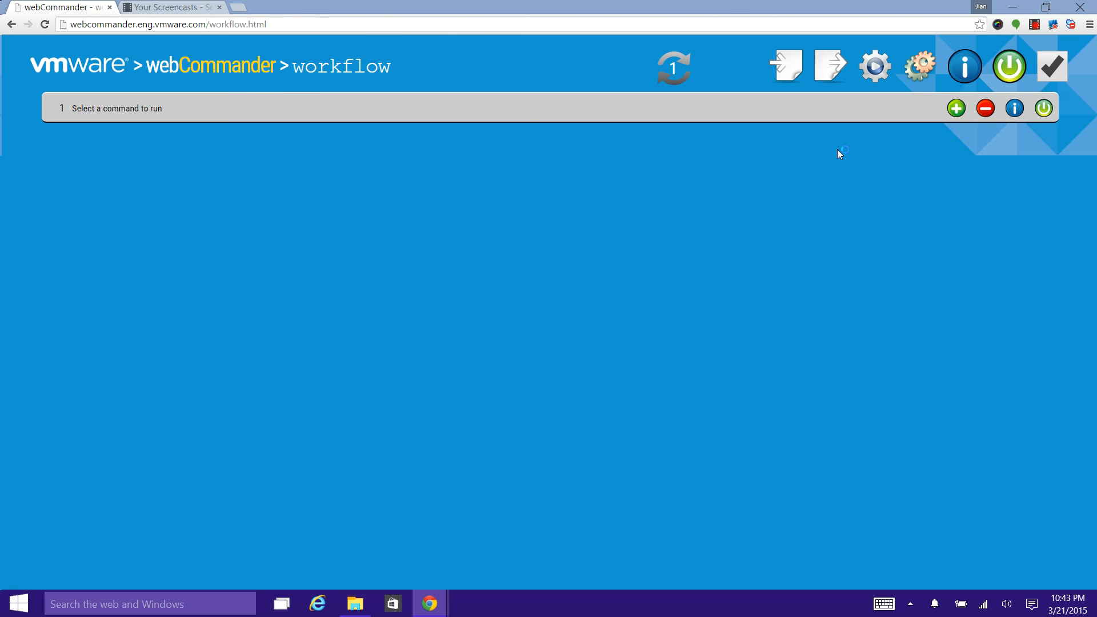
Step: Set the first workflow command to Snapshot > List VMs and snapshots
{"action": "left_click", "coordinate": [153, 111]}
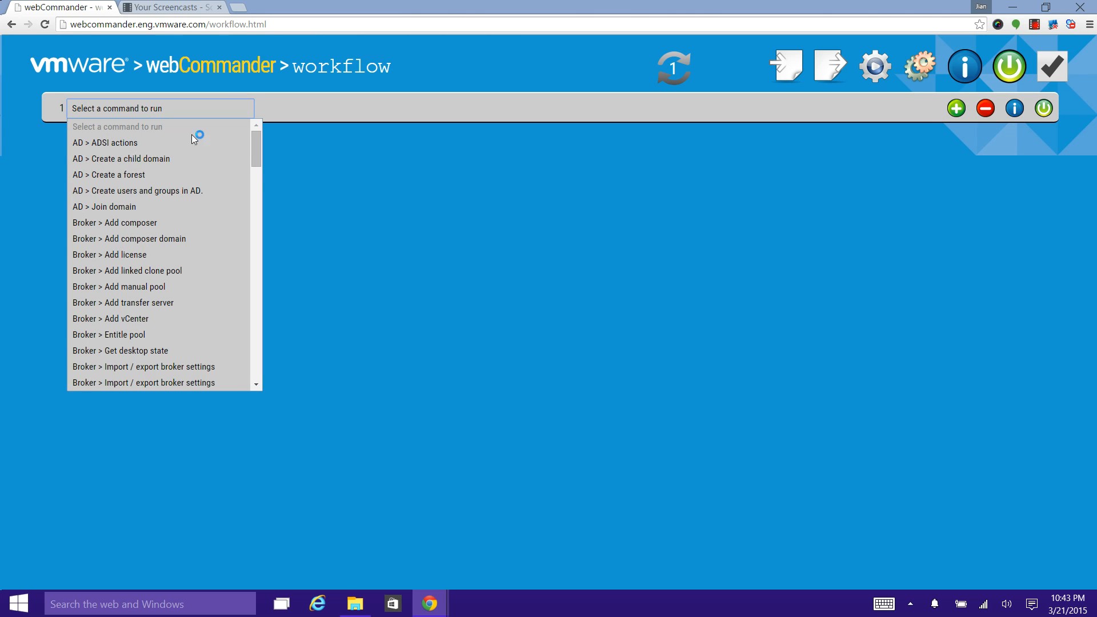
{"action": "scroll", "coordinate": [255, 155], "scroll_direction": "down", "scroll_amount": 3}
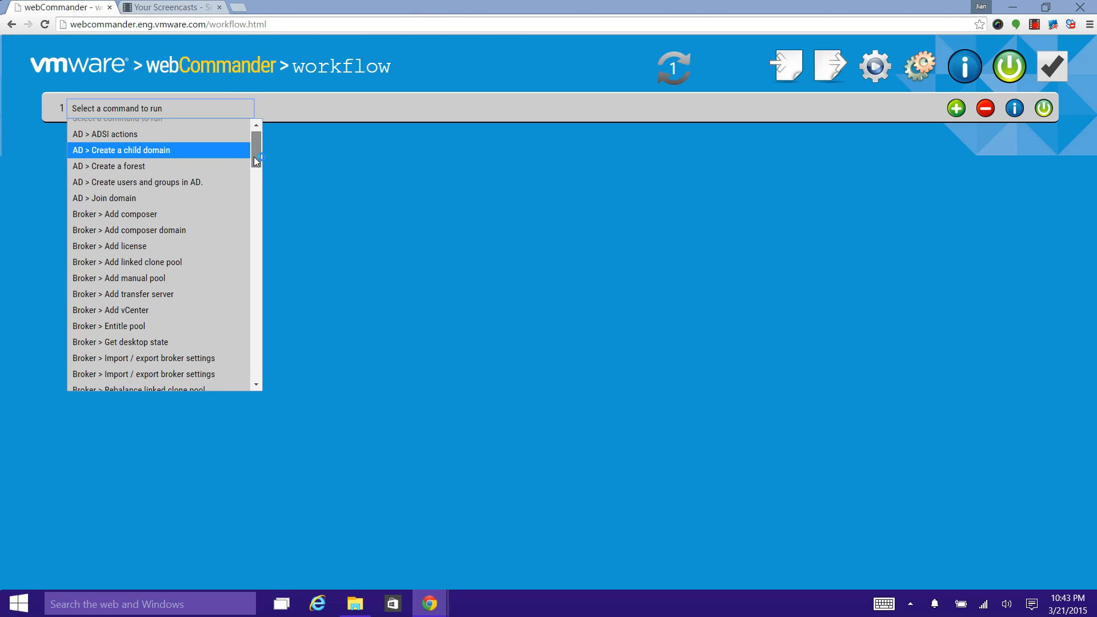
{"action": "left_click_drag", "start_coordinate": [254, 160], "coordinate": [239, 287]}
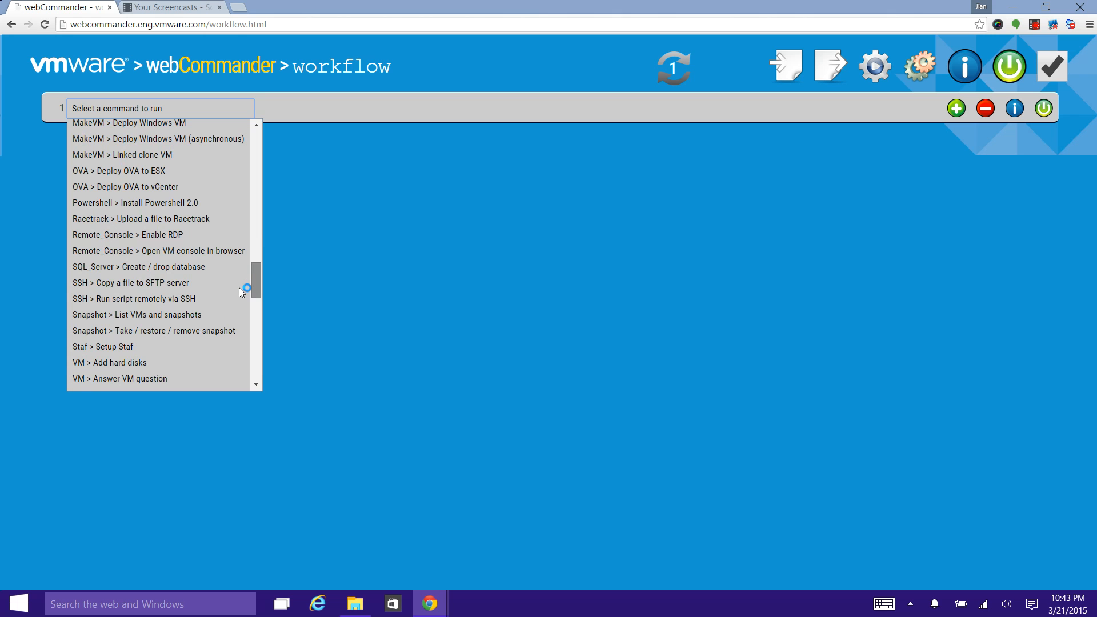
{"action": "left_click", "coordinate": [160, 315]}
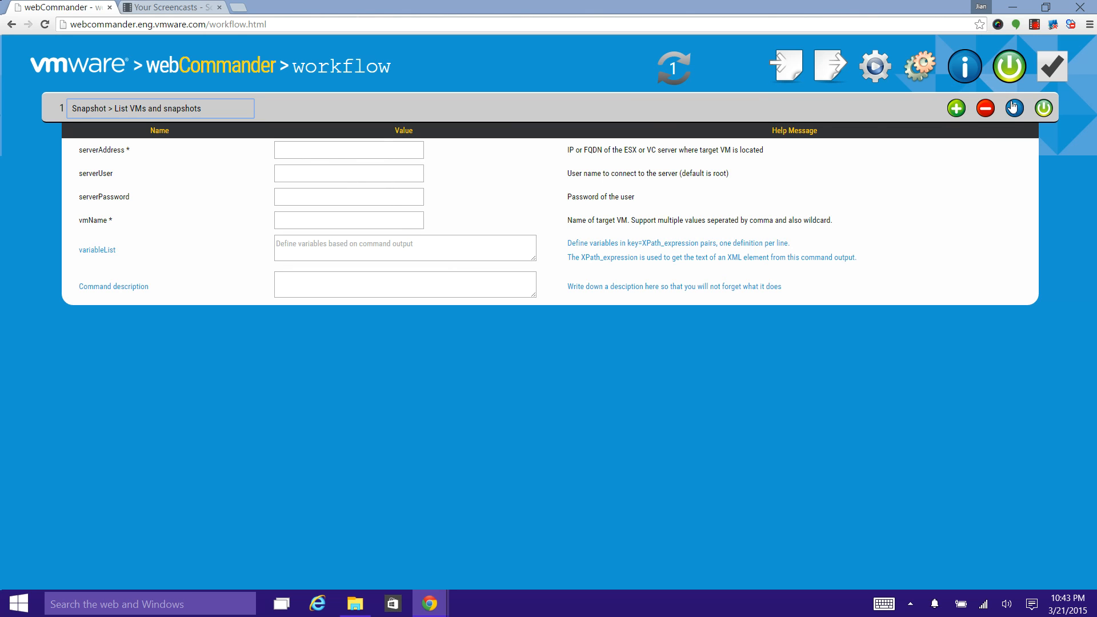
Step: Add a second command to the workflow and set it to Snapshot > Take / restore / remove snapshot
{"action": "left_click", "coordinate": [960, 112]}
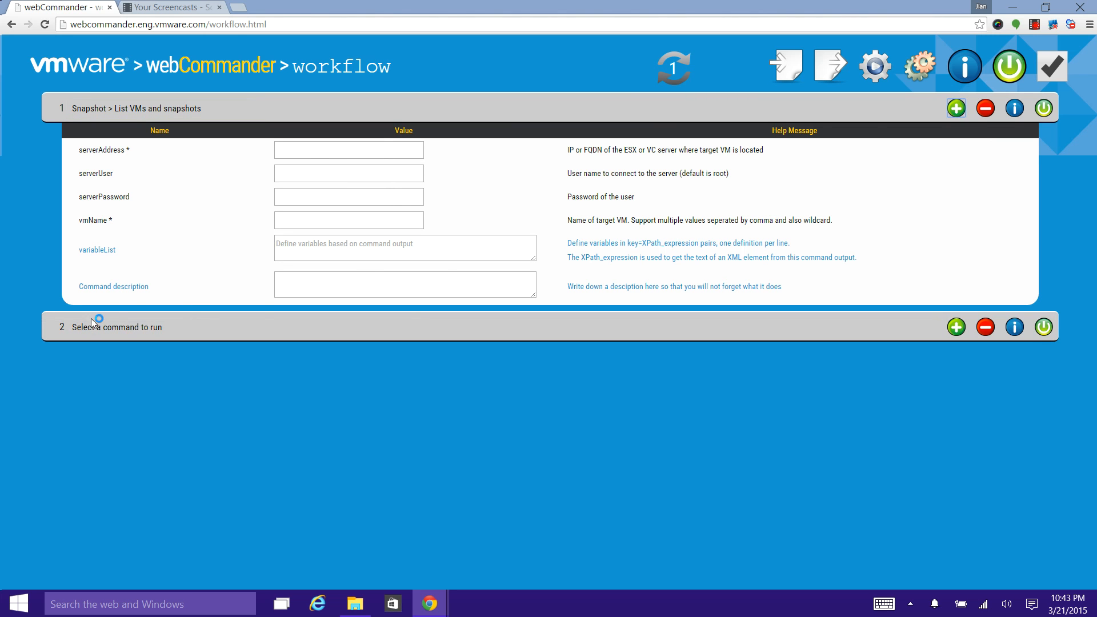
{"action": "left_click", "coordinate": [98, 327]}
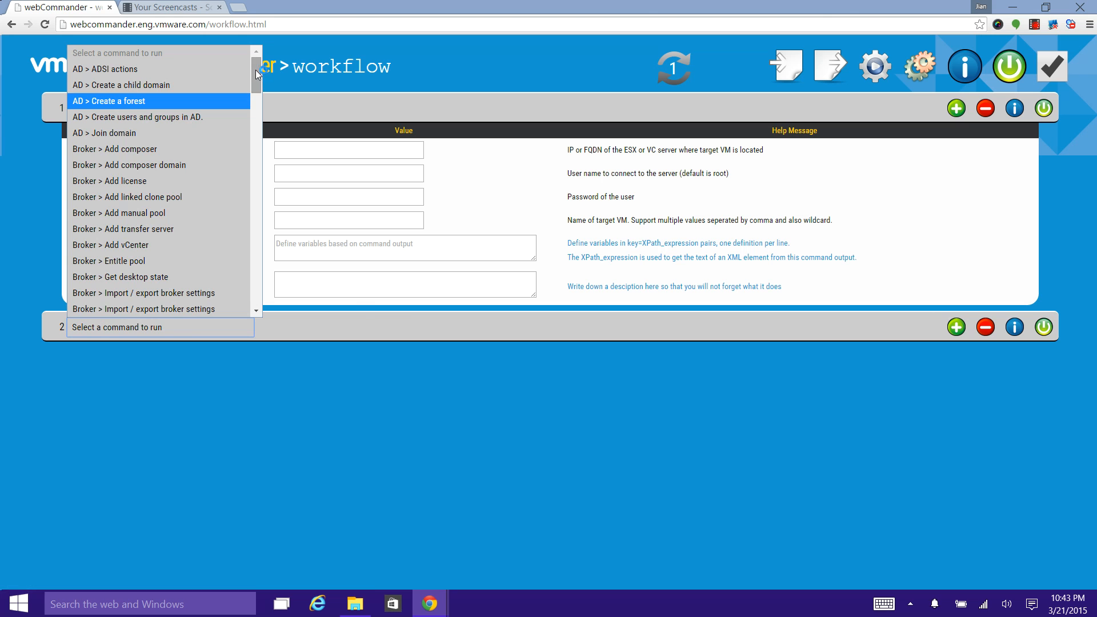
{"action": "left_click_drag", "start_coordinate": [259, 77], "coordinate": [248, 213]}
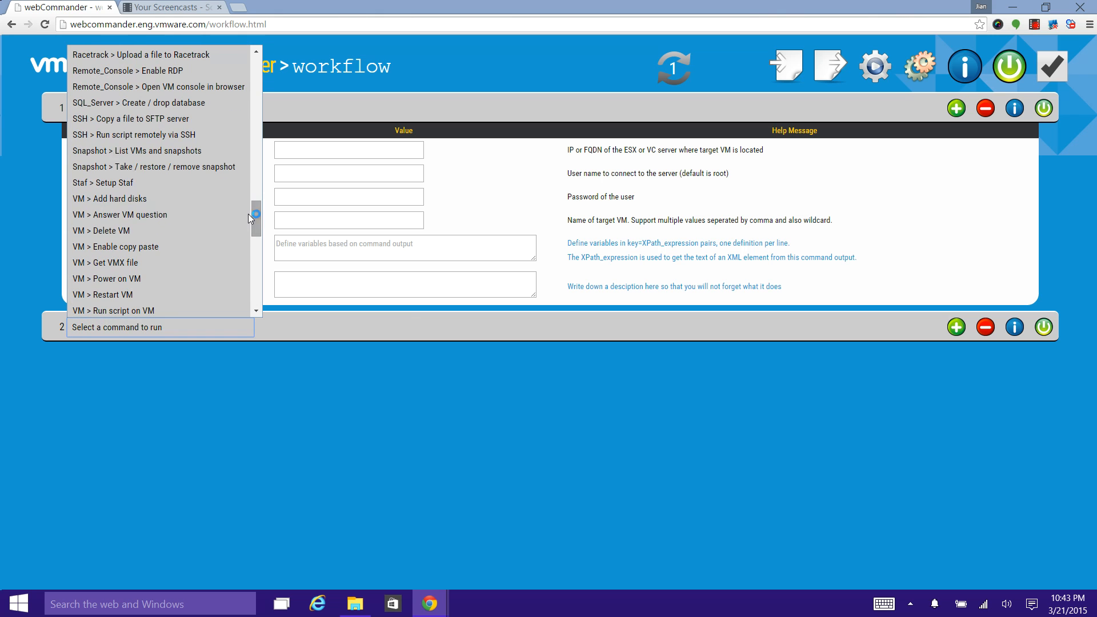
{"action": "left_click", "coordinate": [160, 167]}
Step: For the List VMs and snapshots command, enter server address 10.111.16.49 and VM name centos
{"action": "left_click", "coordinate": [301, 147]}
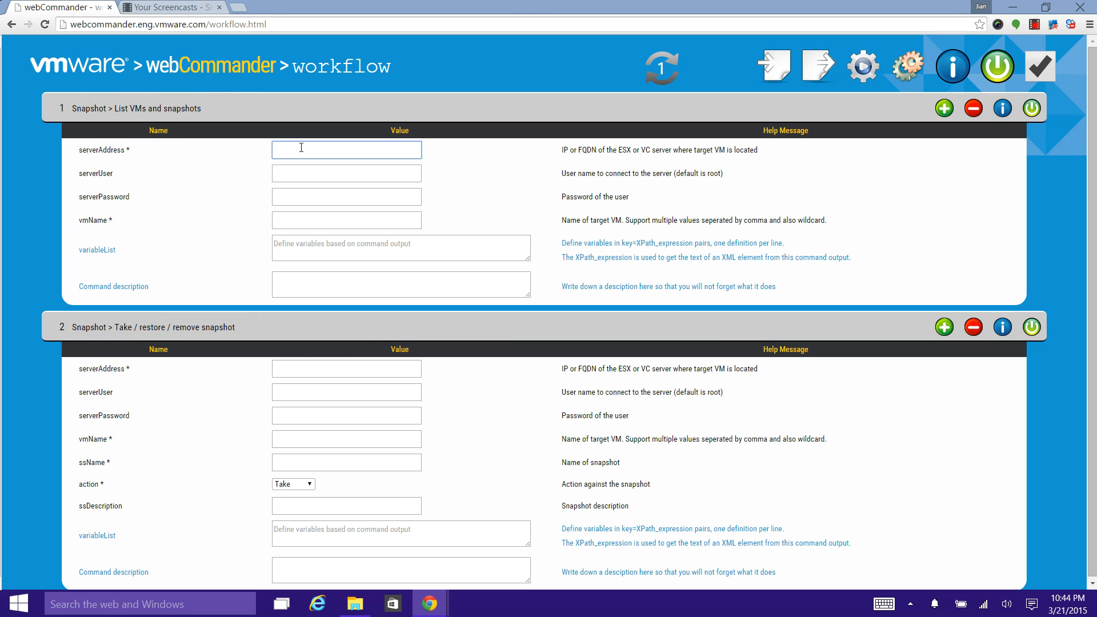
{"action": "type", "text": "10.111.15"}
{"action": "type", "text": ".43"}
{"action": "key", "text": "BackSpace"}
{"action": "type", "text": "9"}
{"action": "left_click", "coordinate": [292, 220]}
{"action": "type", "text": "cen"}
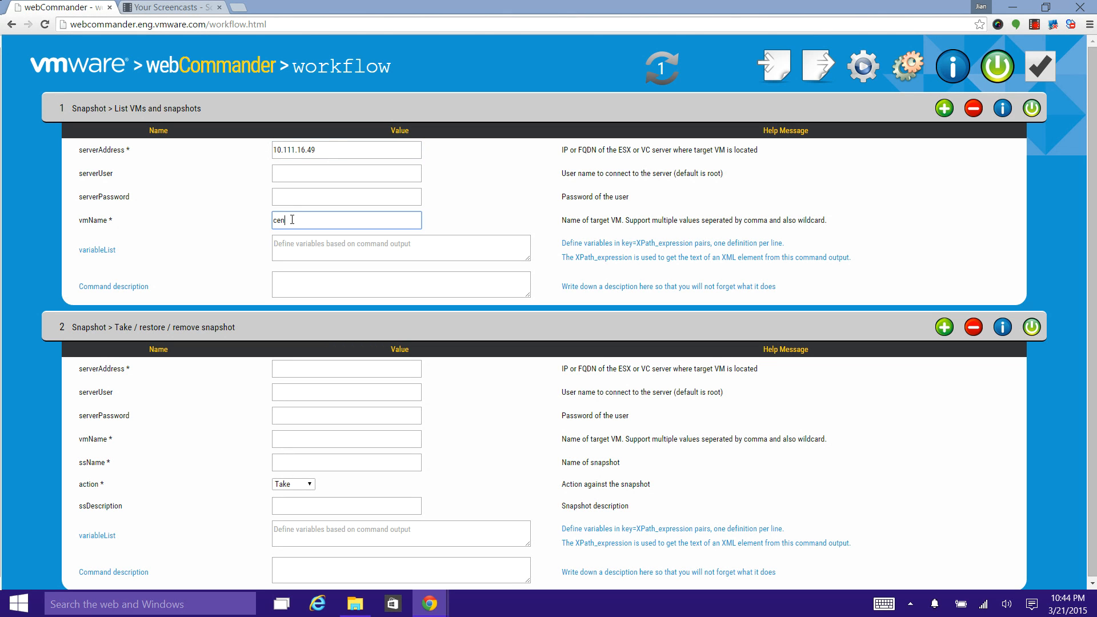
{"action": "type", "text": "tos"}
Step: Set the server address of the Take / restore / remove snapshot command to 10.111.16.49
{"action": "left_click", "coordinate": [282, 369]}
{"action": "type", "text": "10"}
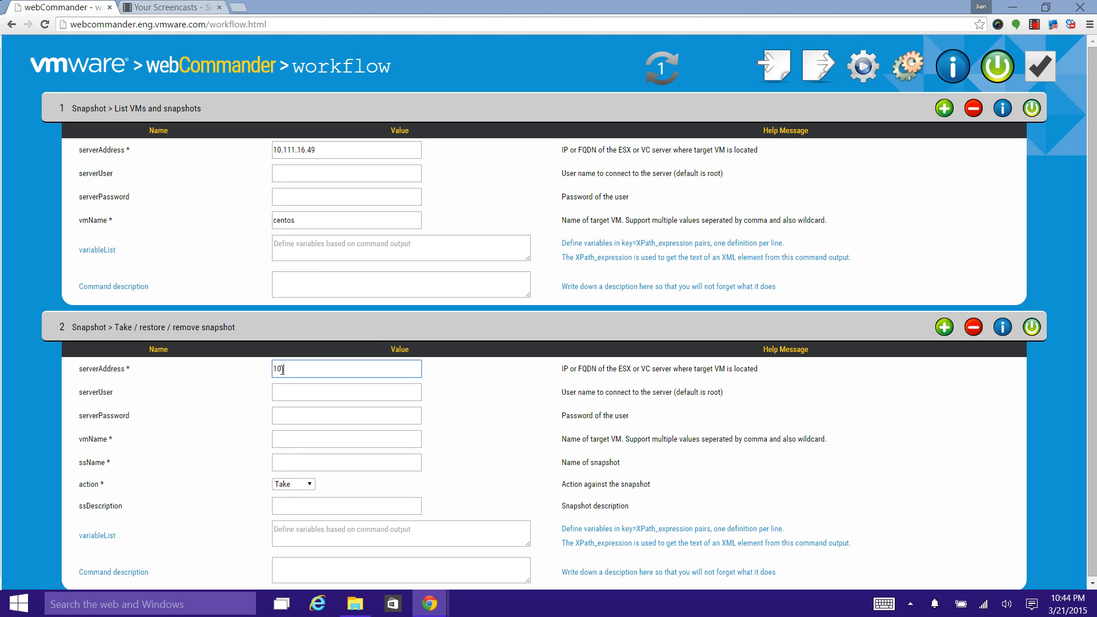
{"action": "type", "text": ".111.16.49"}
Step: Set the VM name to centos6 in both the second and the first command
{"action": "left_click", "coordinate": [289, 440]}
{"action": "type", "text": "cent"}
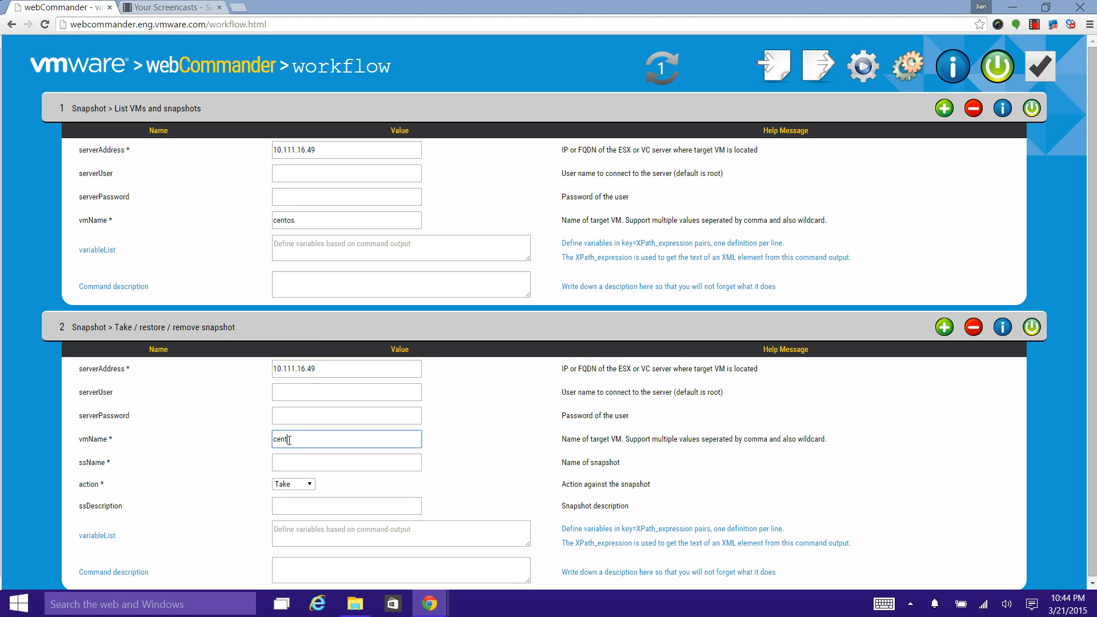
{"action": "type", "text": "os6"}
{"action": "left_click", "coordinate": [309, 220]}
{"action": "type", "text": "6"}
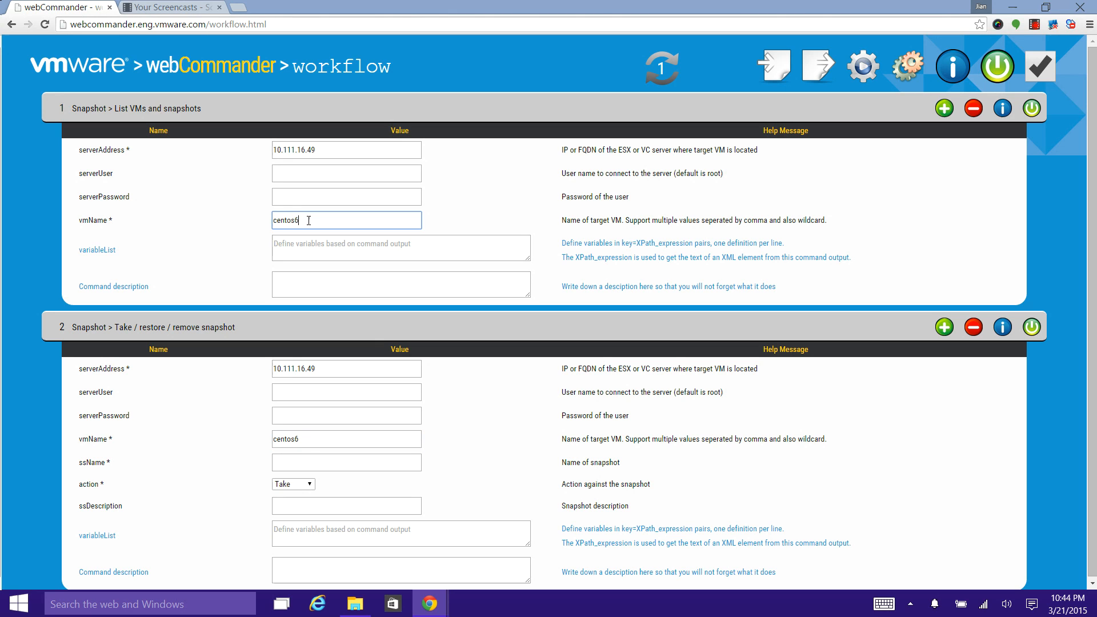
Step: Name the snapshot clean in the second command and run the workflow commands in parallel
{"action": "left_click", "coordinate": [287, 467]}
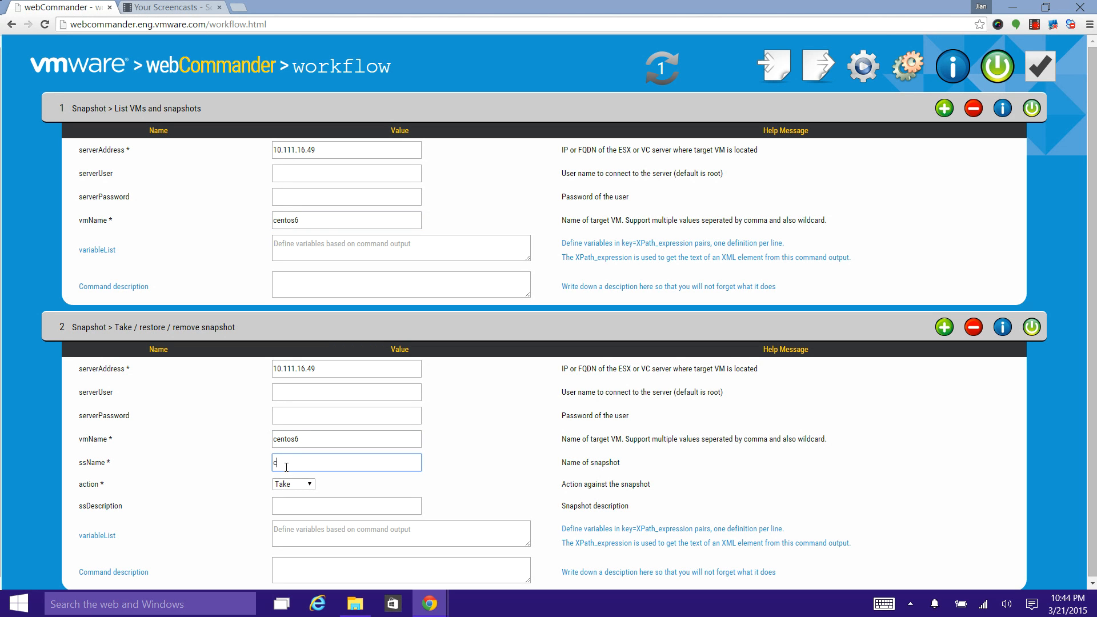
{"action": "type", "text": "clean"}
{"action": "left_click_drag", "start_coordinate": [1090, 226], "coordinate": [1090, 250]}
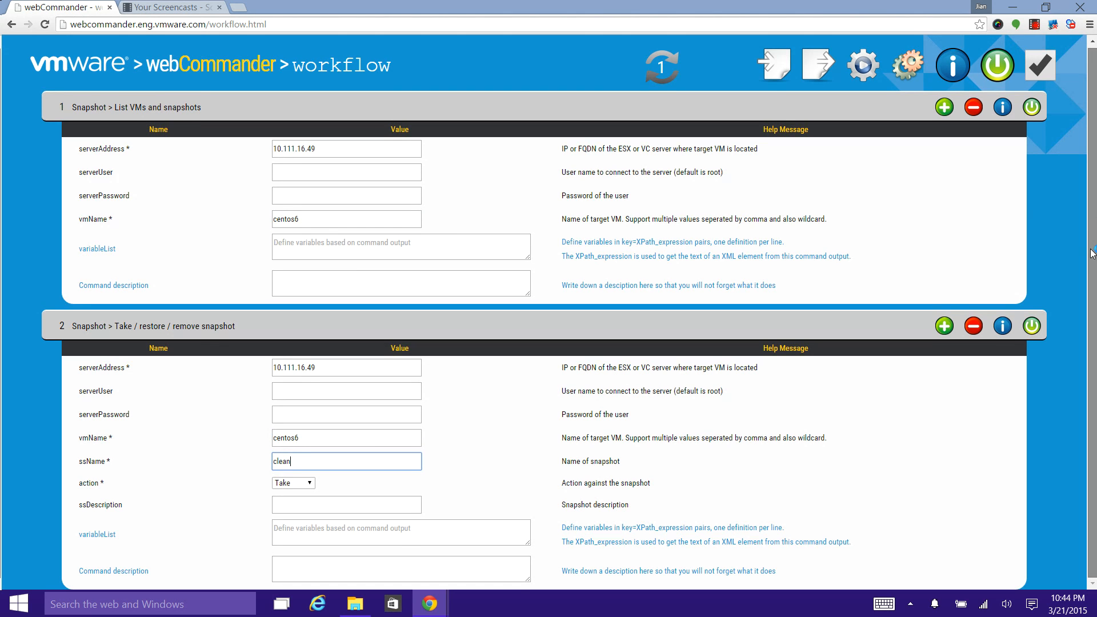
{"action": "left_click", "coordinate": [899, 68]}
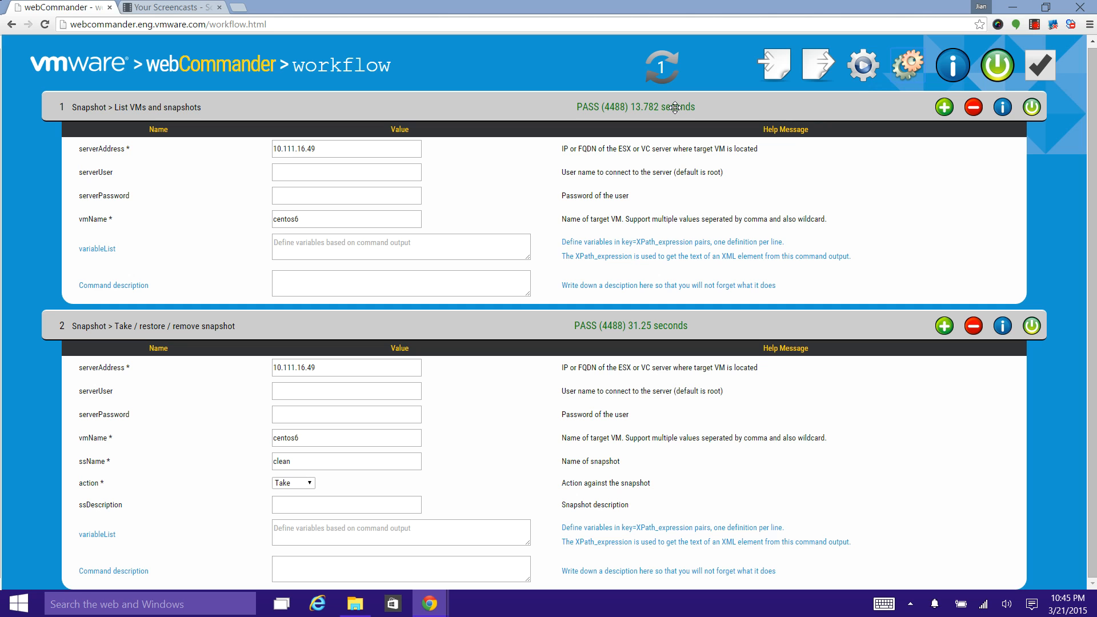
Step: Examine the execution results of the snapshot listing and the snapshot taking commands, returning each to its parameters
{"action": "left_click", "coordinate": [641, 109]}
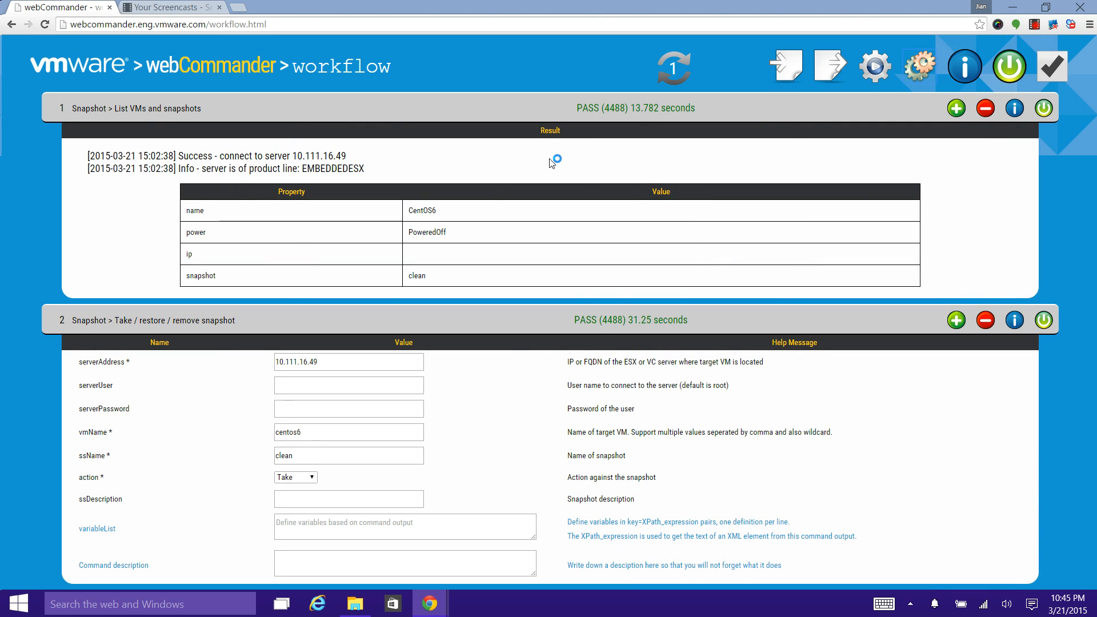
{"action": "left_click", "coordinate": [623, 108]}
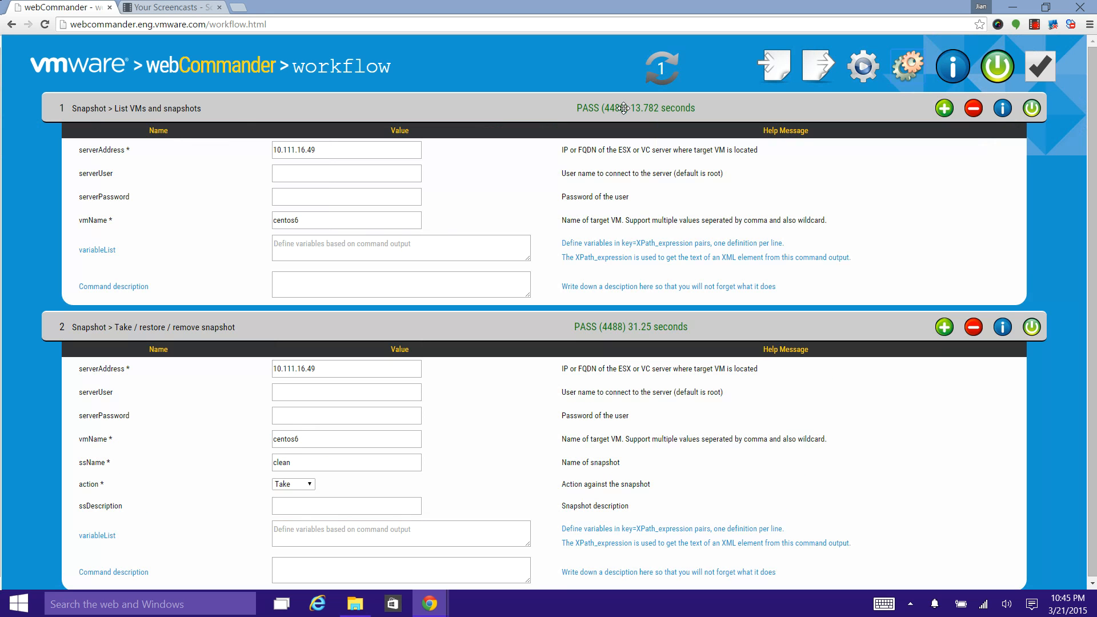
{"action": "left_click", "coordinate": [617, 322]}
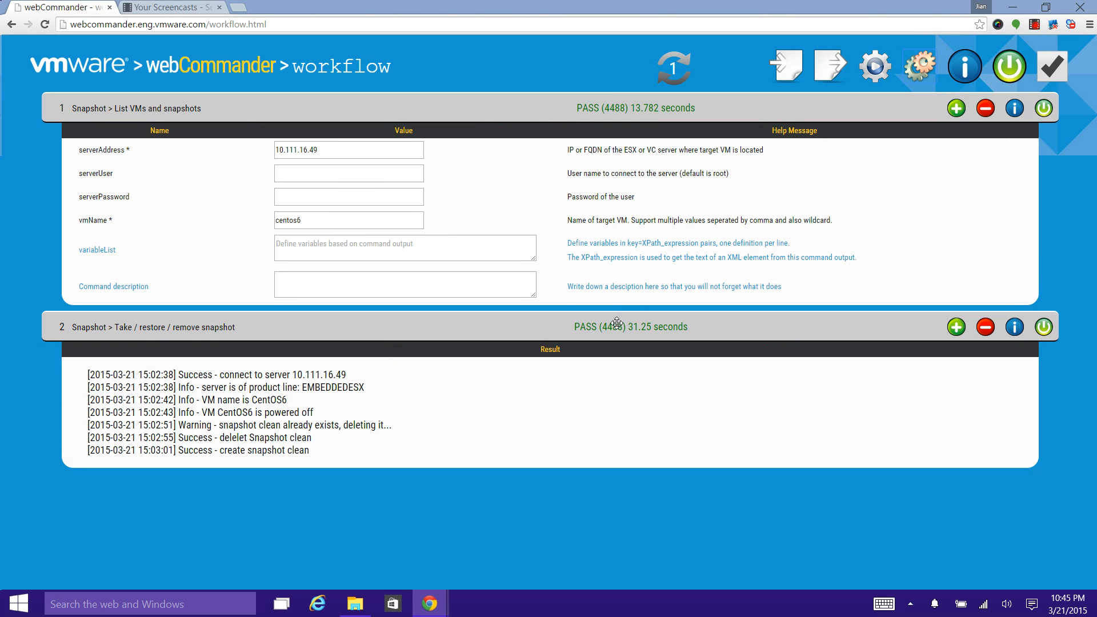
{"action": "left_click", "coordinate": [617, 322]}
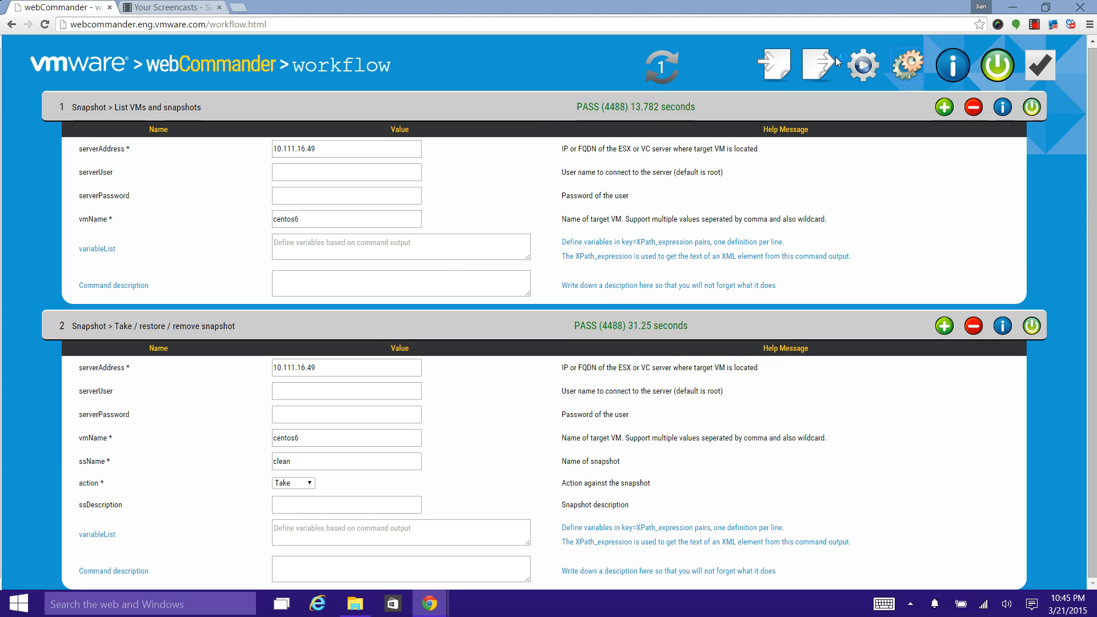
Step: Export the workflow to JSON, cut the entire text to the clipboard and close the export dialog
{"action": "left_click", "coordinate": [814, 68]}
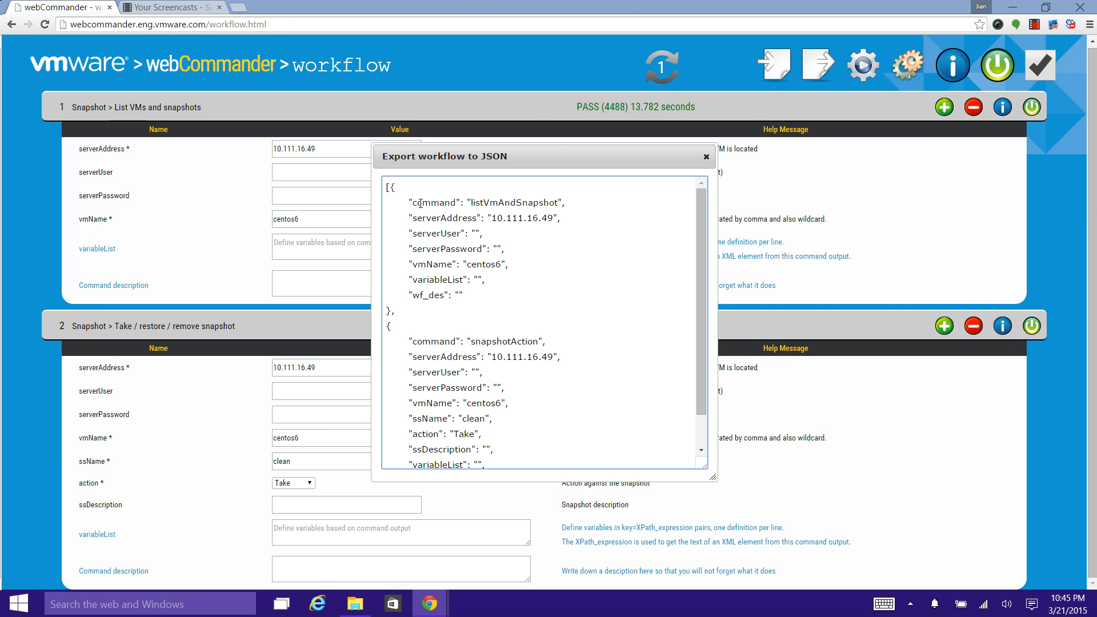
{"action": "key", "text": "ctrl+a"}
{"action": "key", "text": "ctrl+x"}
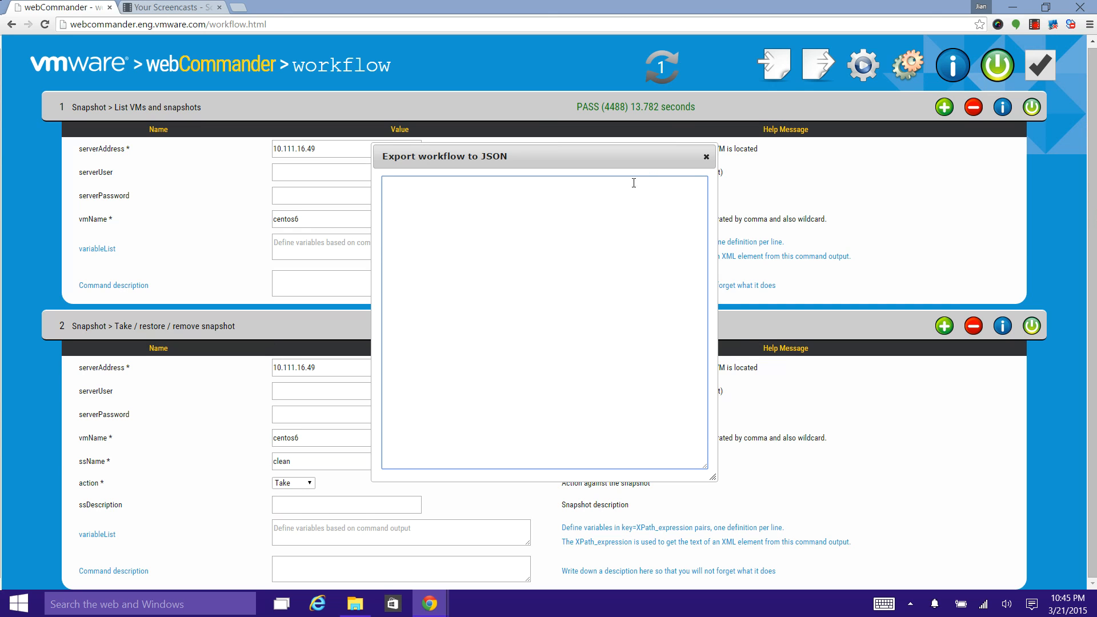
{"action": "left_click", "coordinate": [705, 156]}
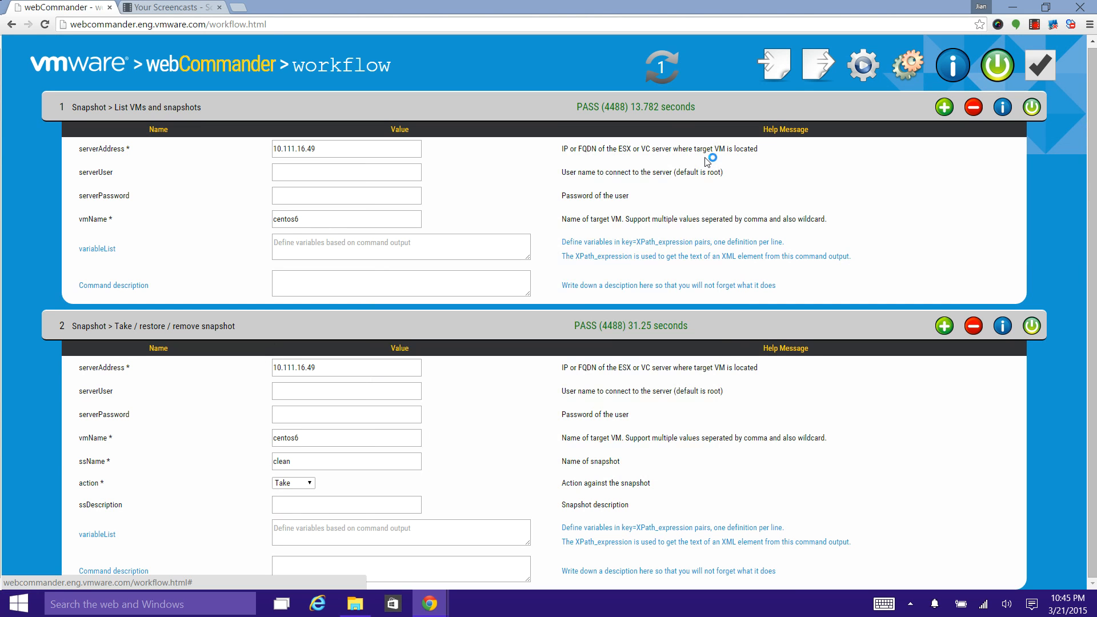
Step: Reload the workflow page to start from an empty workflow
{"action": "left_click", "coordinate": [277, 22]}
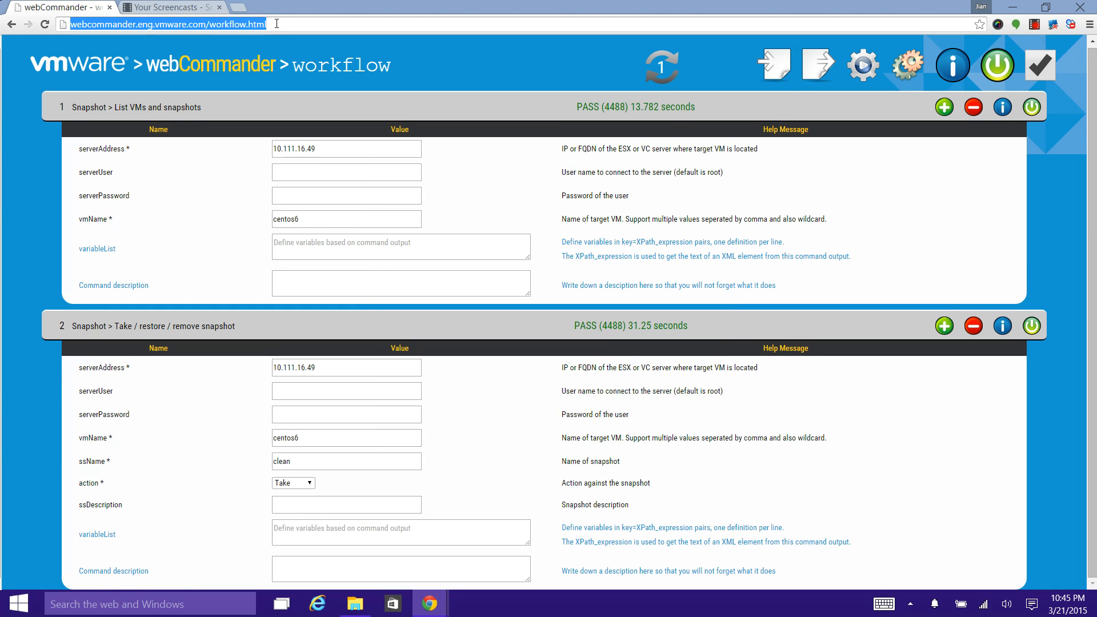
{"action": "left_click", "coordinate": [277, 24]}
{"action": "key", "text": "Return"}
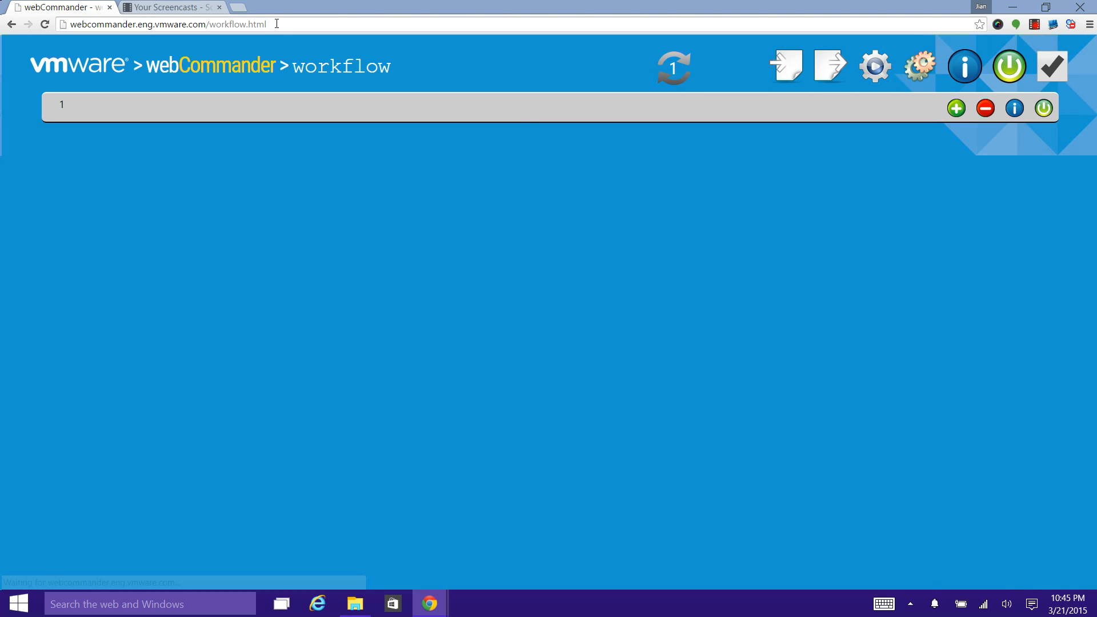
Step: Import the copied JSON as a workflow and remove the empty first command above the imported ones
{"action": "left_click", "coordinate": [793, 74]}
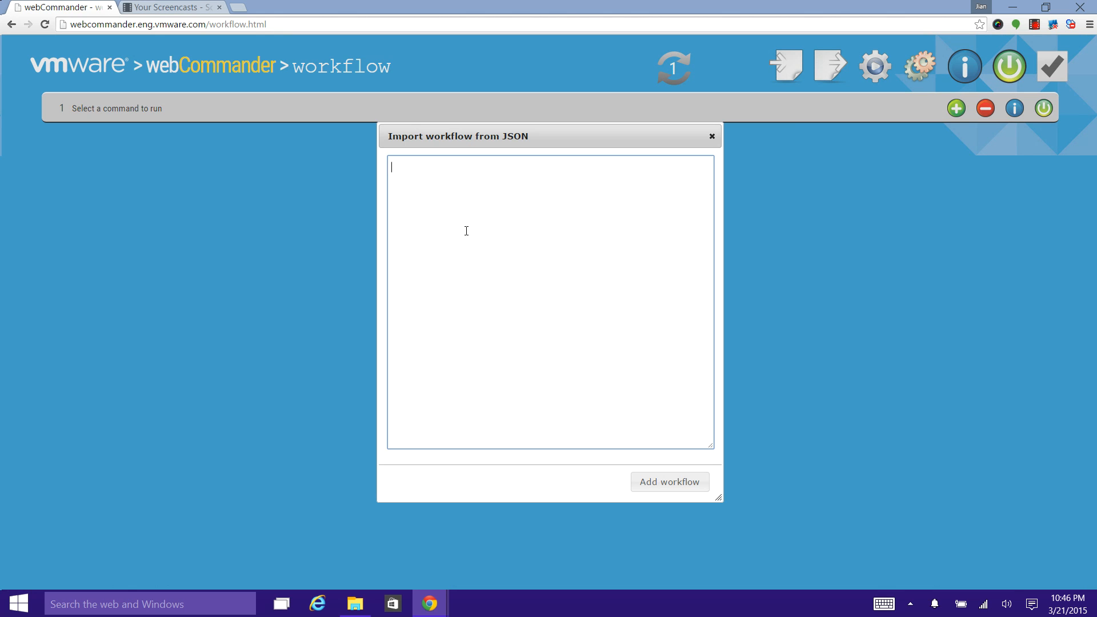
{"action": "key", "text": "ctrl+v"}
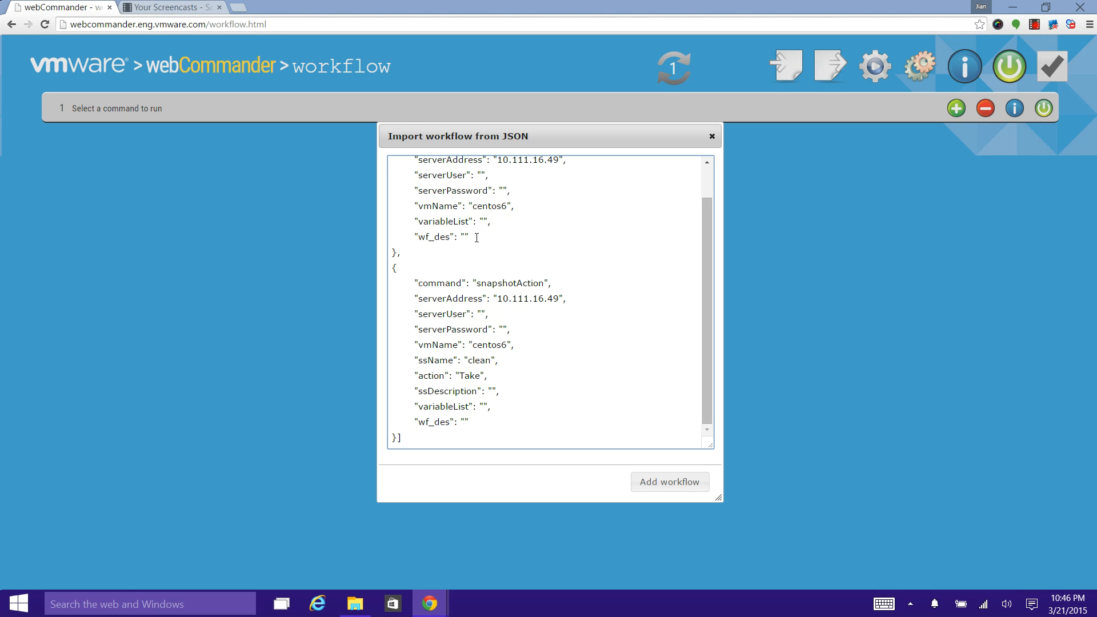
{"action": "left_click", "coordinate": [661, 491]}
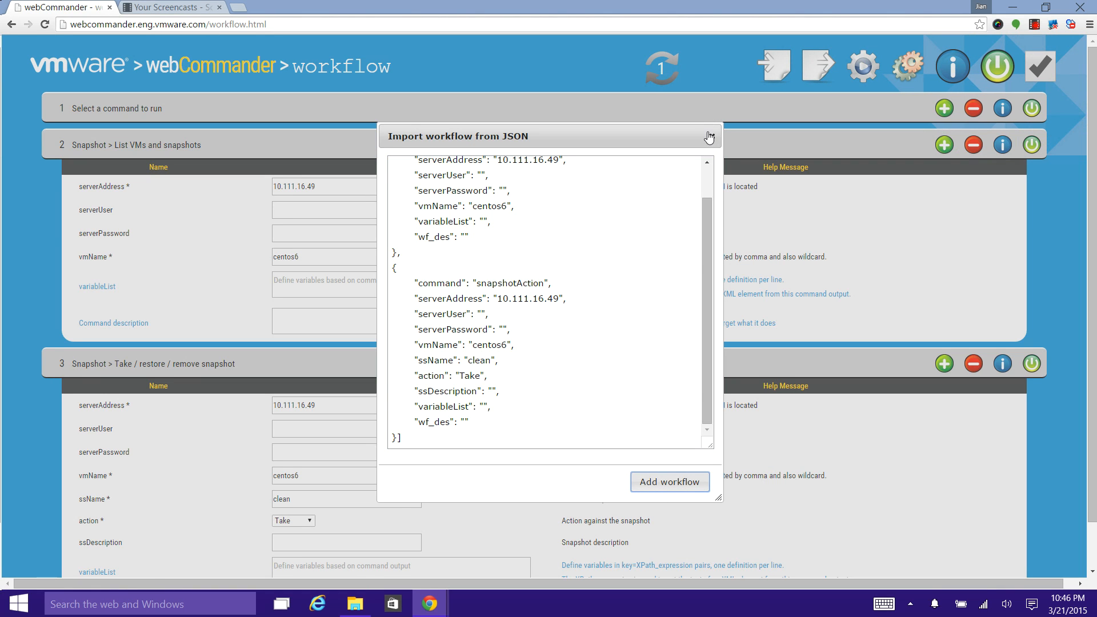
{"action": "left_click", "coordinate": [709, 137]}
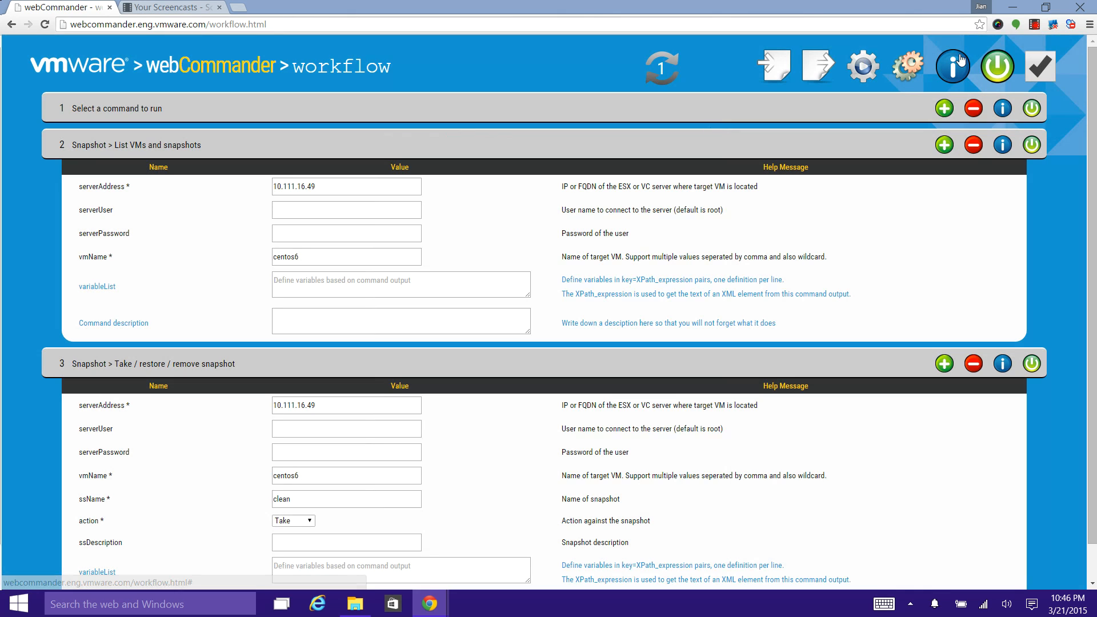
{"action": "left_click", "coordinate": [974, 110]}
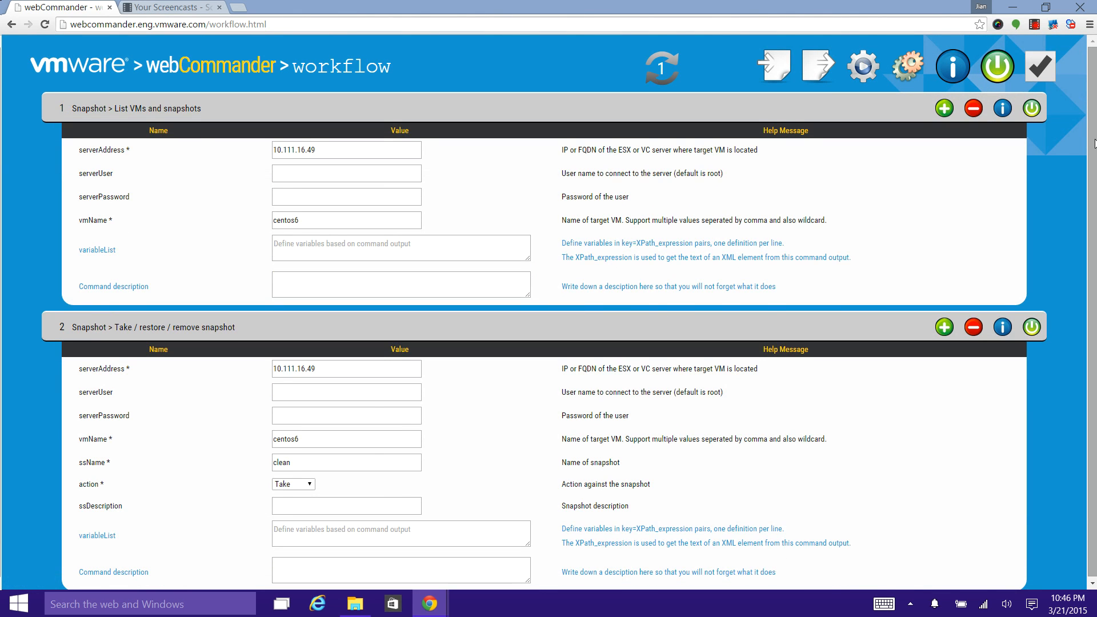
Step: Move the Take / restore / remove snapshot command above List VMs and snapshots and run the workflow in serial
{"action": "left_click_drag", "start_coordinate": [1094, 139], "coordinate": [1093, 193]}
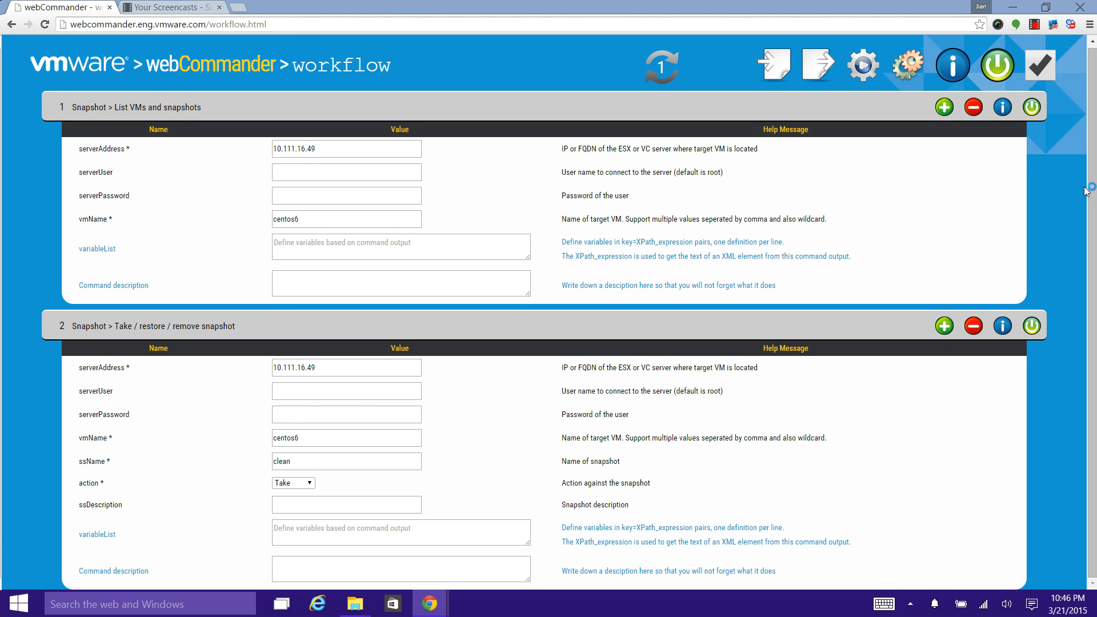
{"action": "scroll", "coordinate": [937, 150], "scroll_direction": "up", "scroll_amount": 1}
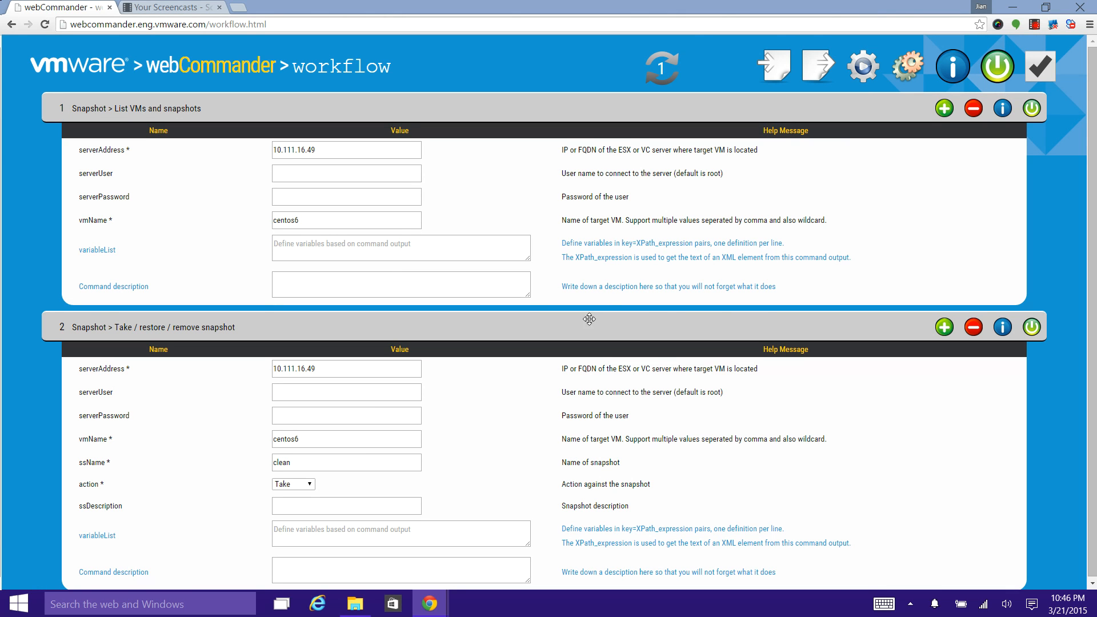
{"action": "left_click_drag", "start_coordinate": [584, 324], "coordinate": [584, 103]}
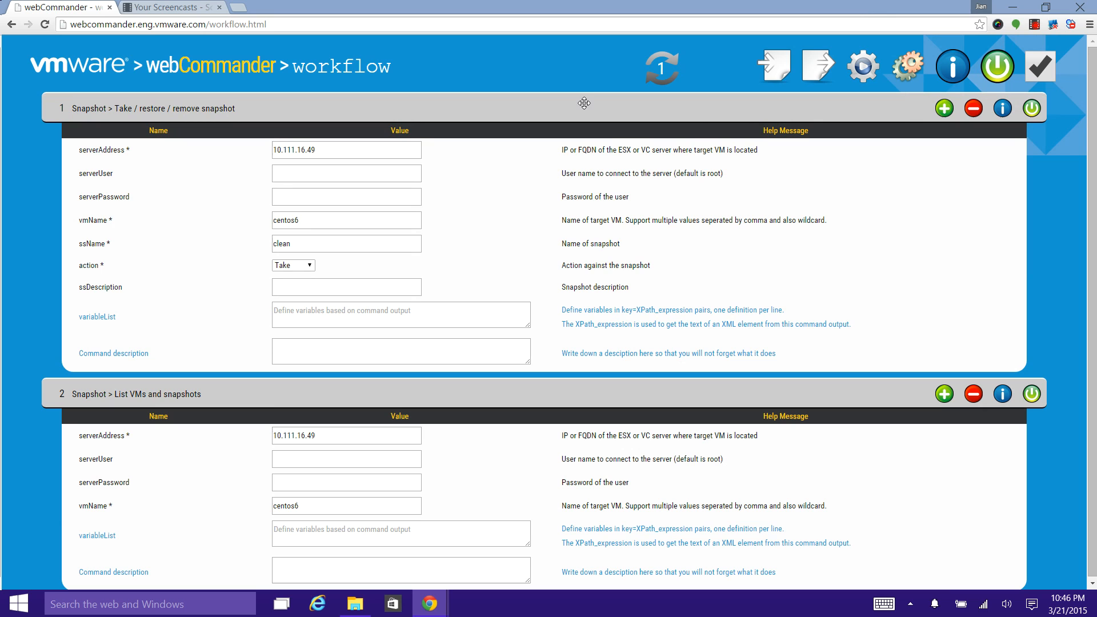
{"action": "left_click", "coordinate": [862, 70]}
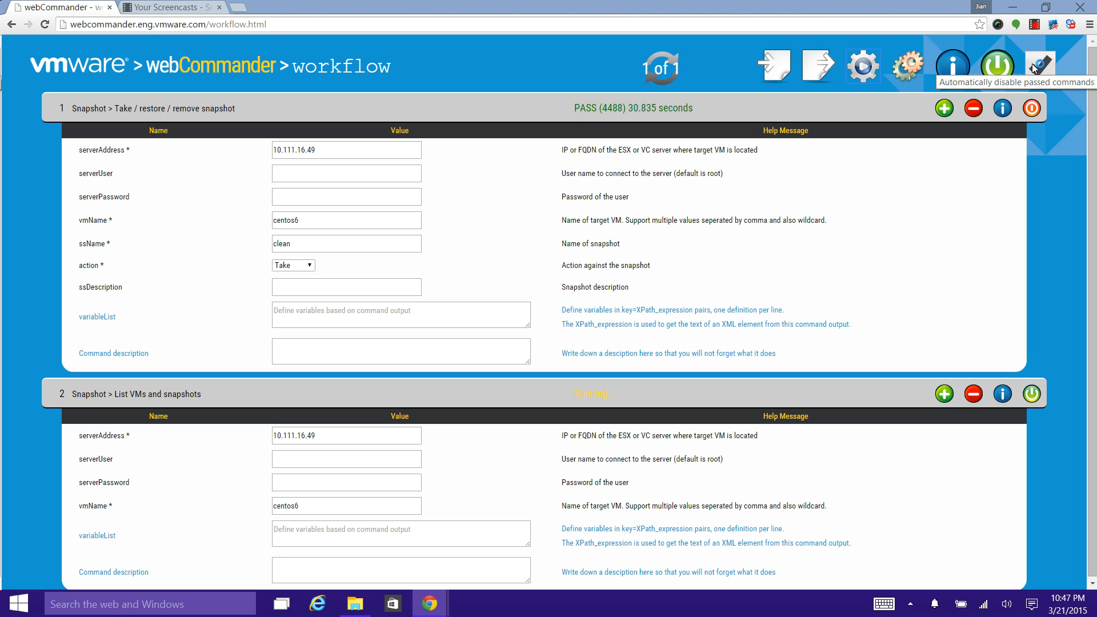
{"action": "left_click", "coordinate": [1033, 64]}
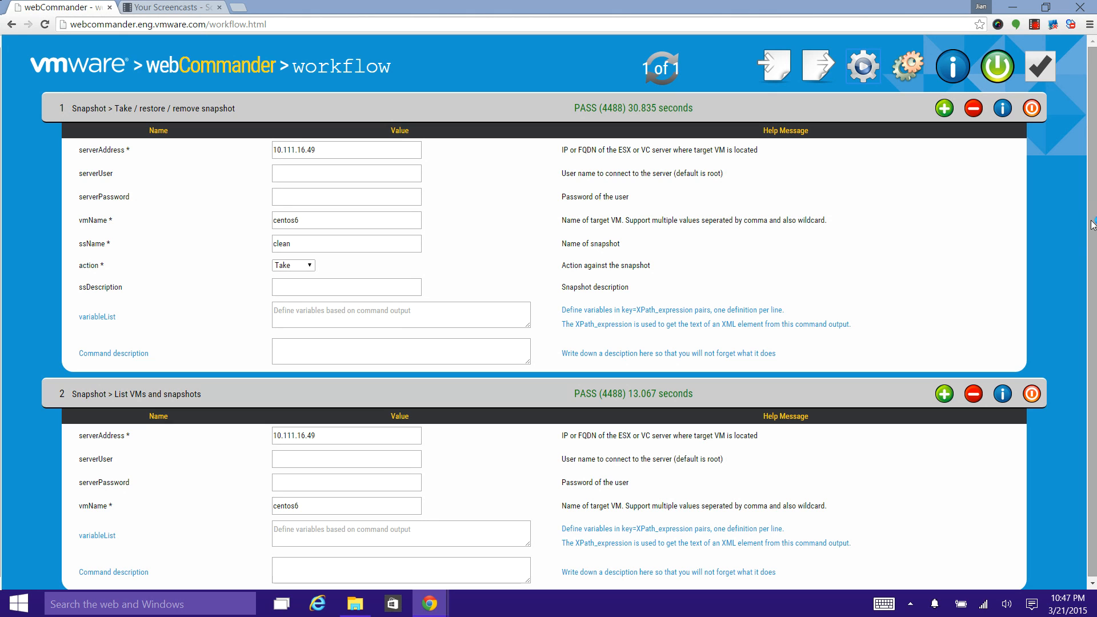
{"action": "left_click_drag", "start_coordinate": [1092, 221], "coordinate": [1092, 259]}
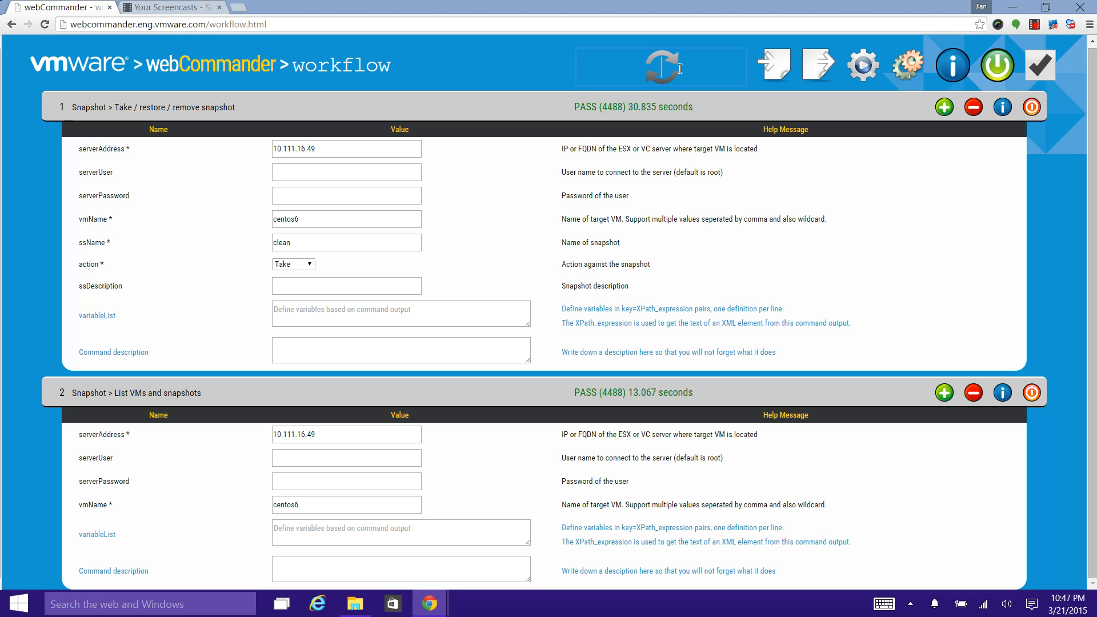
Step: Enable all commands and run them in serial for 2 iterations without automatically disabling passed commands
{"action": "type", "text": "2"}
{"action": "left_click", "coordinate": [1036, 67]}
{"action": "left_click", "coordinate": [993, 81]}
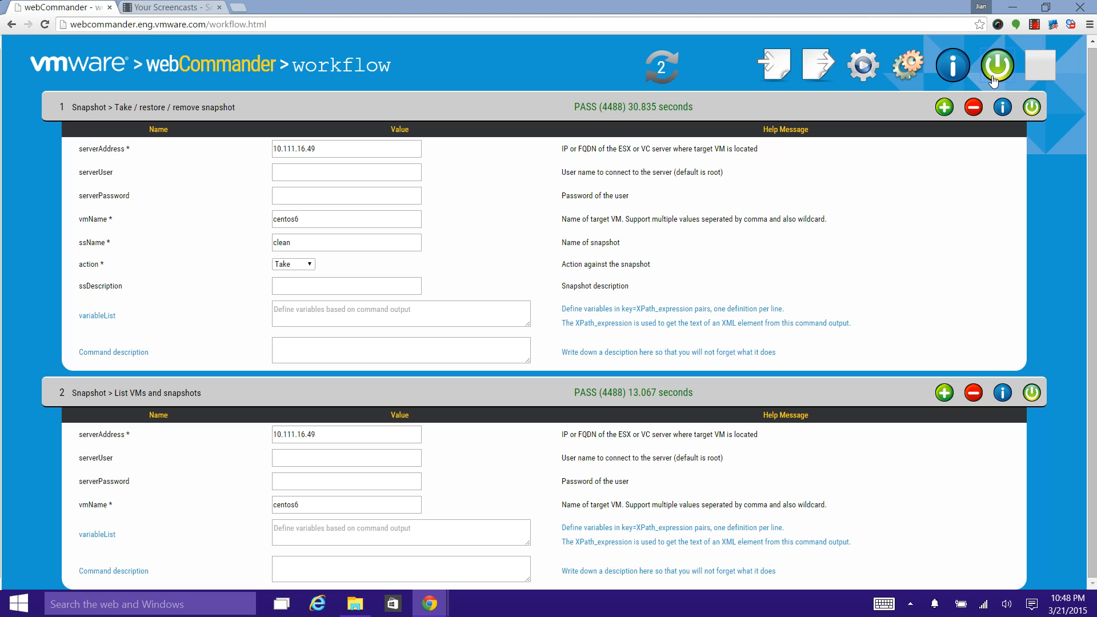
{"action": "left_click", "coordinate": [864, 70]}
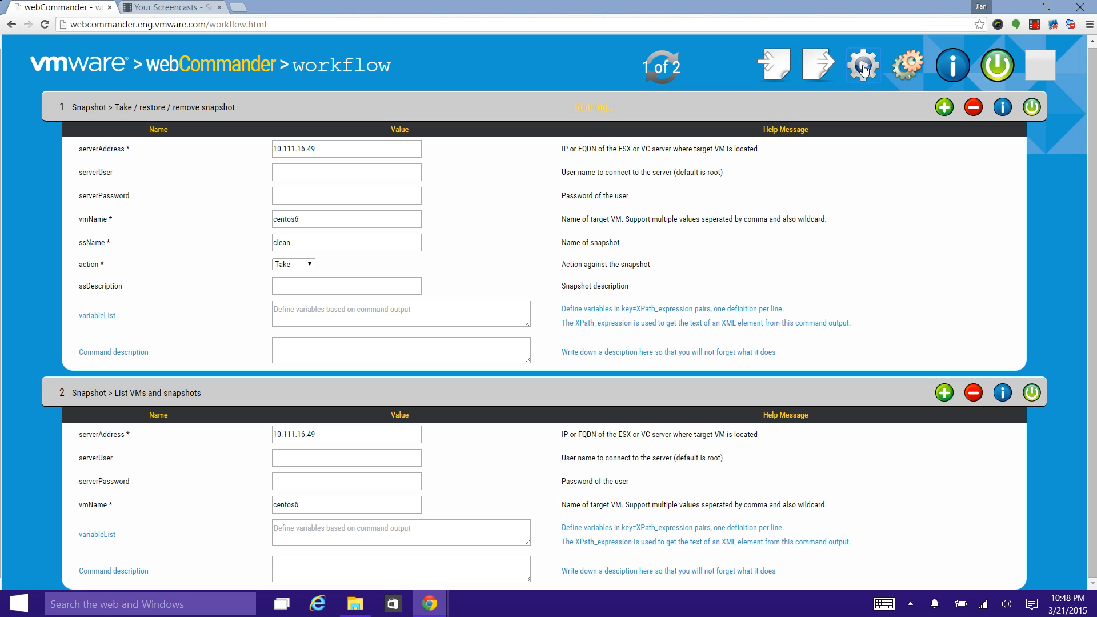